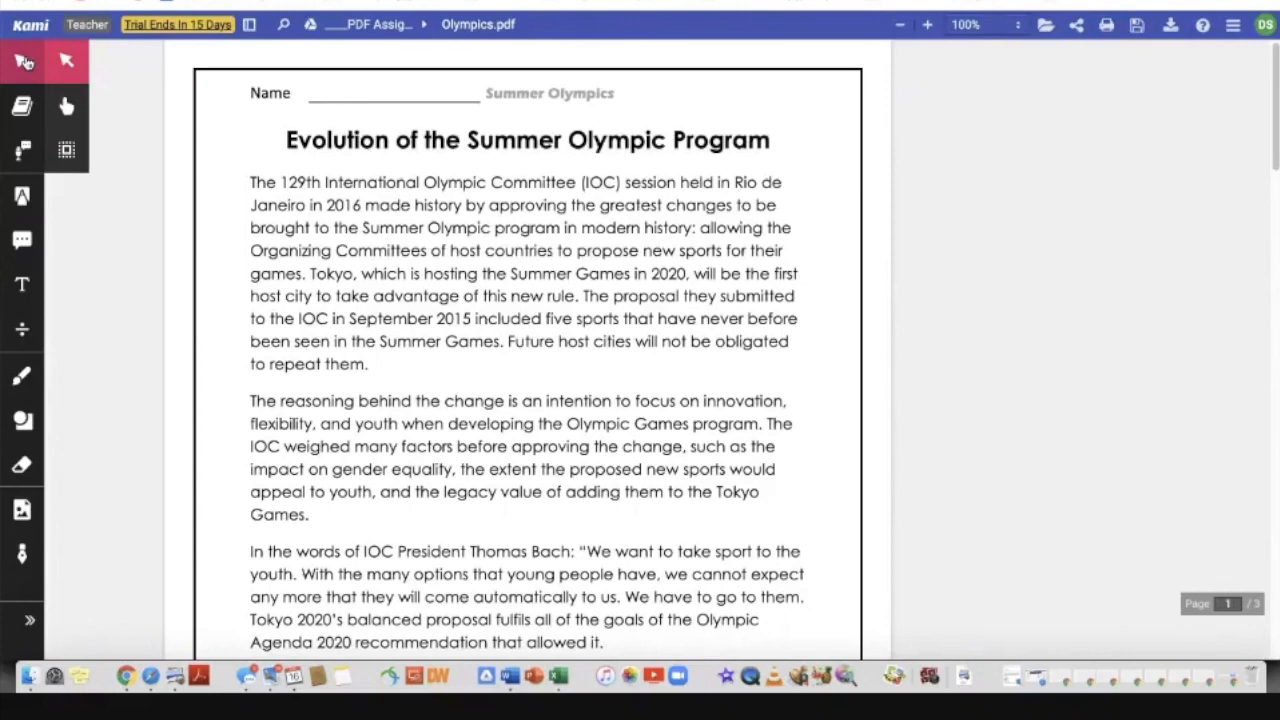
Step: Select the opening four lines of the article's first paragraph and clear the selection
click(24, 62)
mouse_move(253, 181)
mouse_down()
mouse_move(507, 273)
mouse_move(361, 205)
mouse_move(251, 182)
mouse_up()
drag(253, 180, 497, 262)
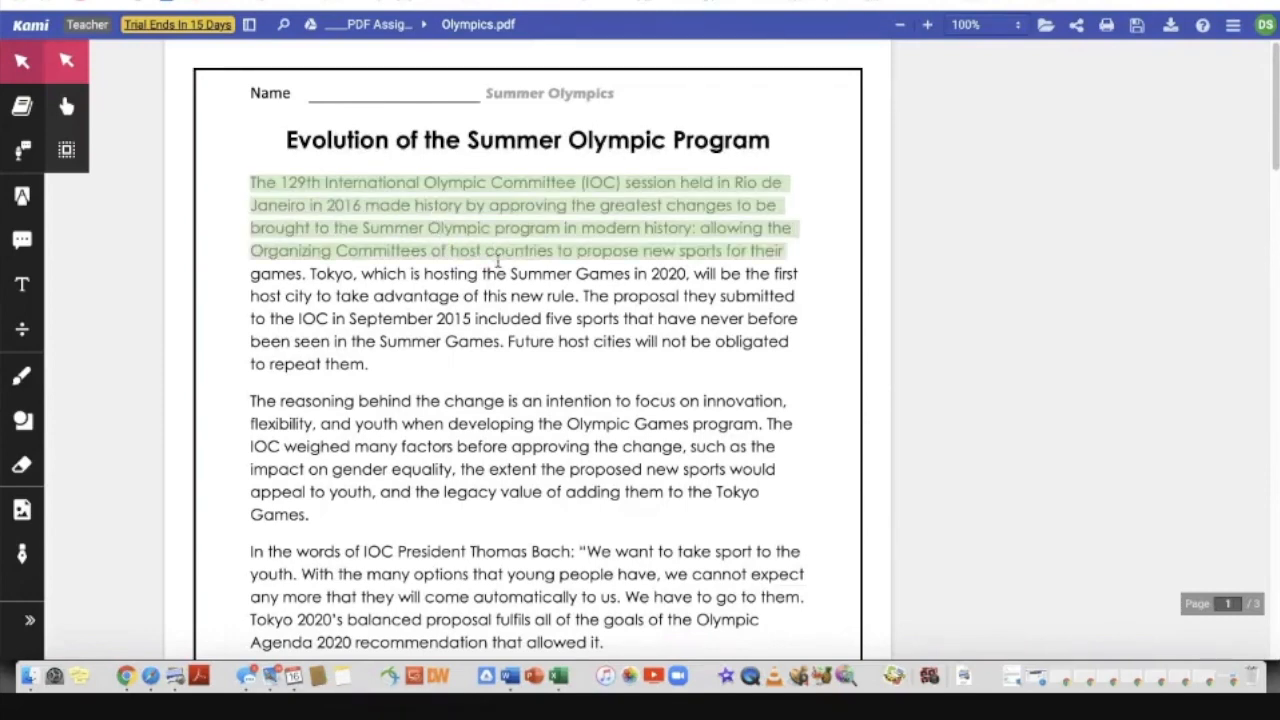
click(466, 272)
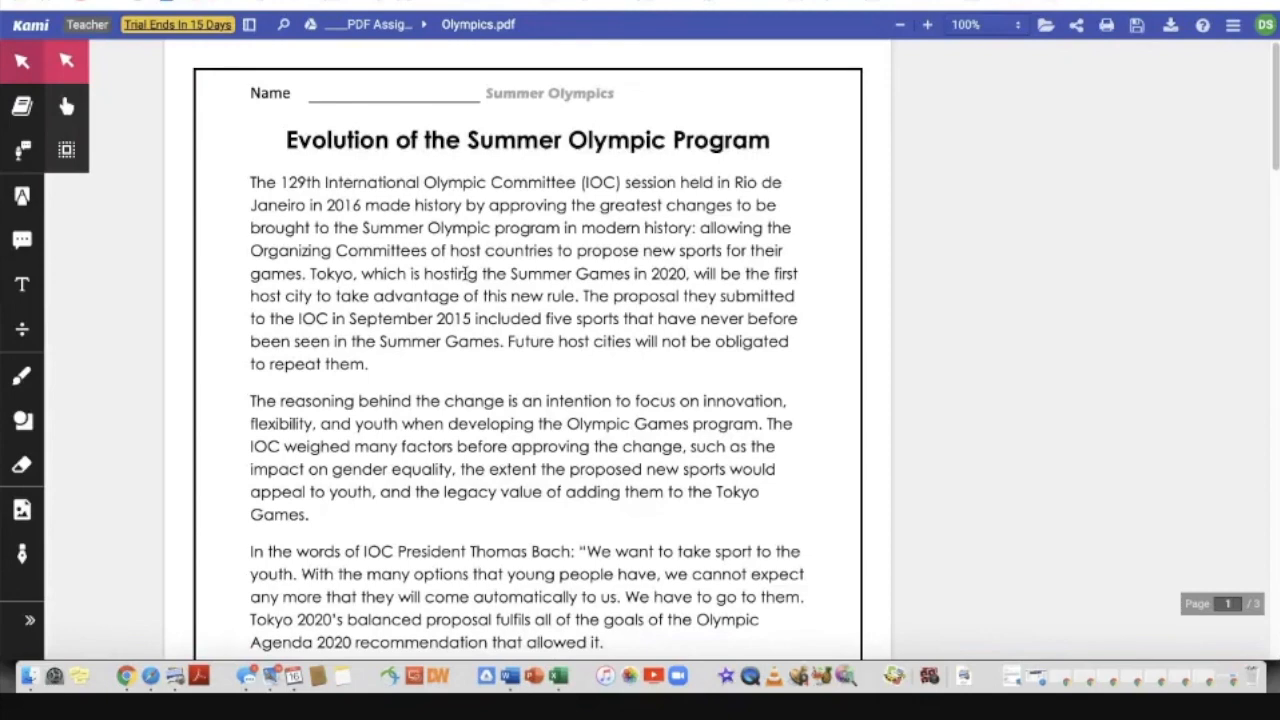
Step: Look through all three pages of the PDF, return to the article and briefly select its opening lines
scroll(466, 273, down, 1)
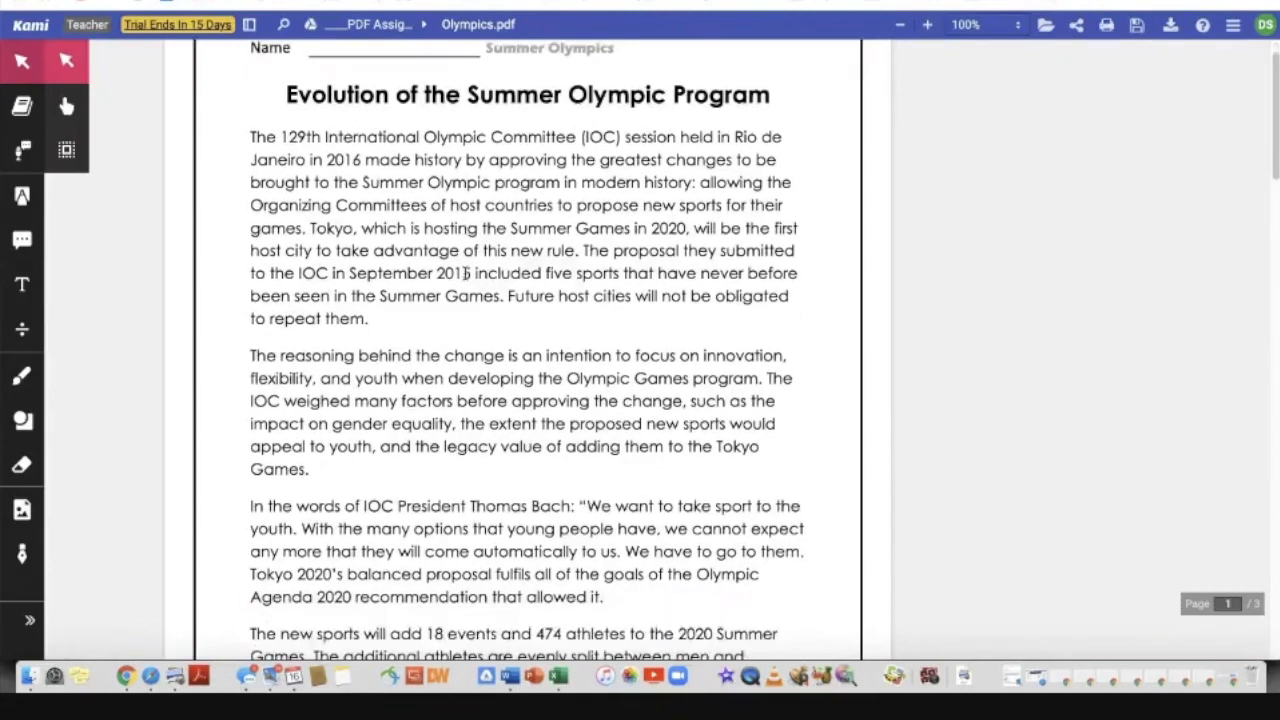
scroll(466, 273, down, 10)
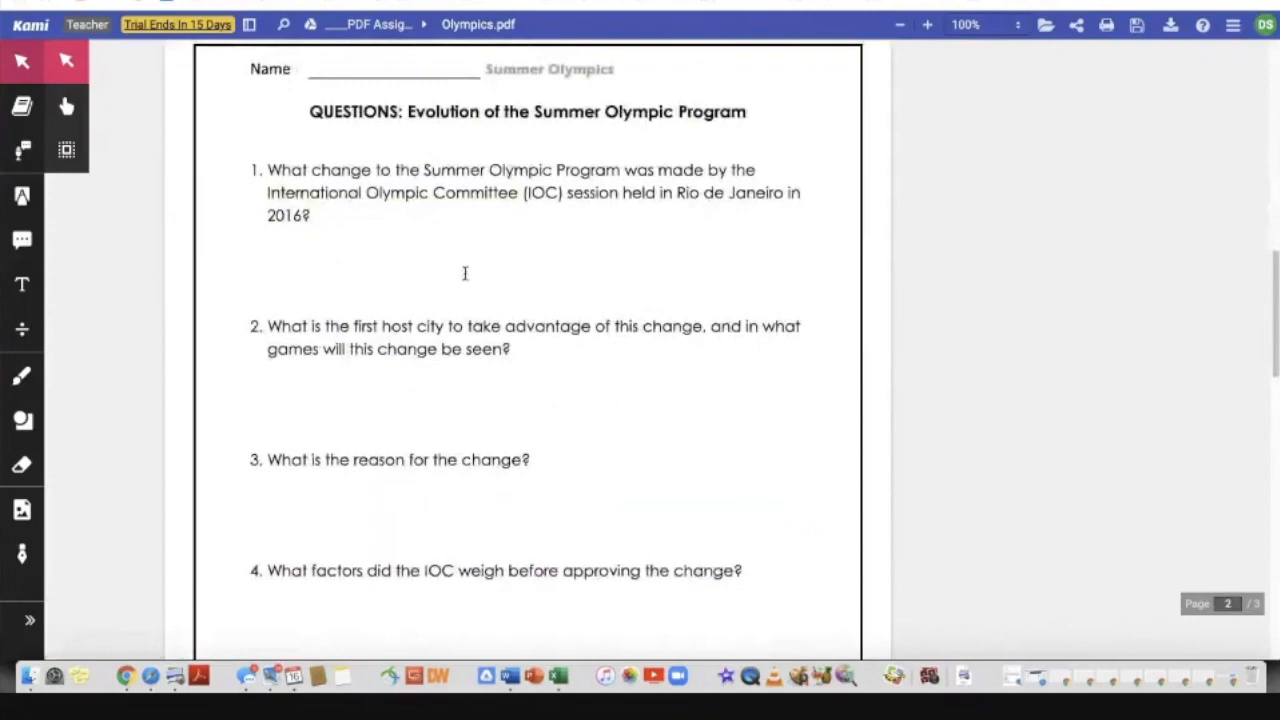
scroll(465, 273, down, 15)
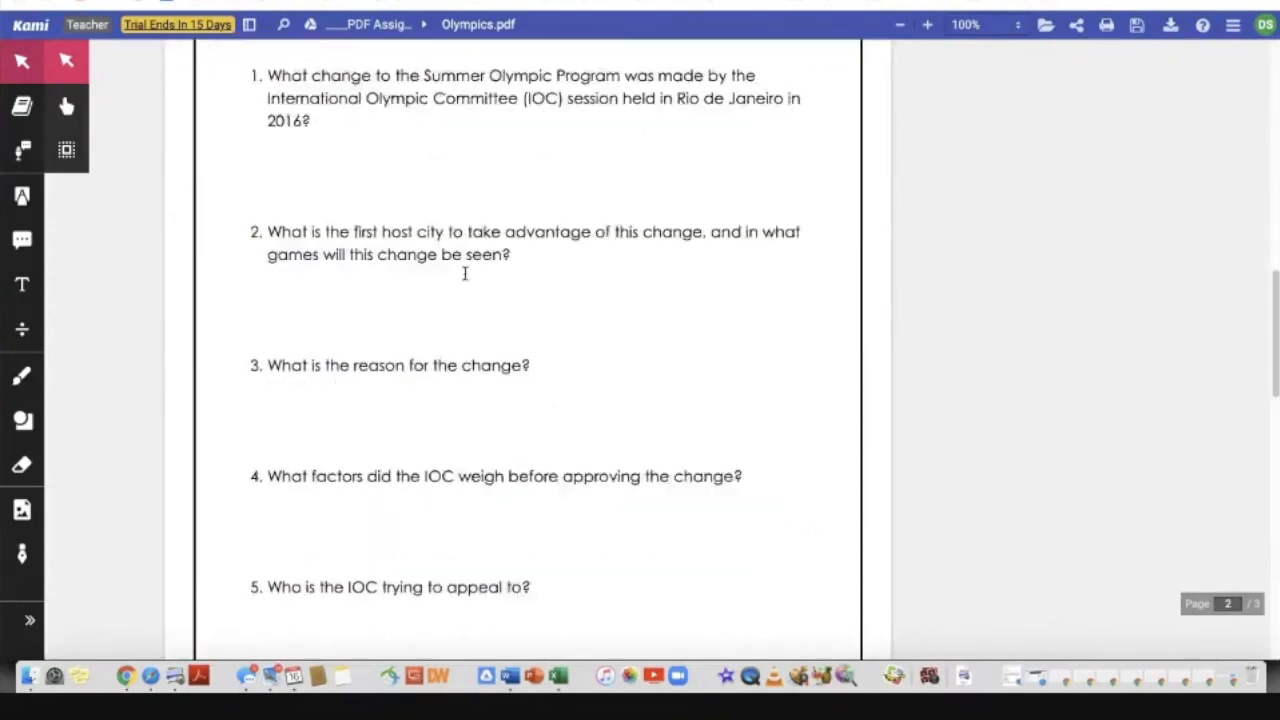
scroll(465, 280, down, 4)
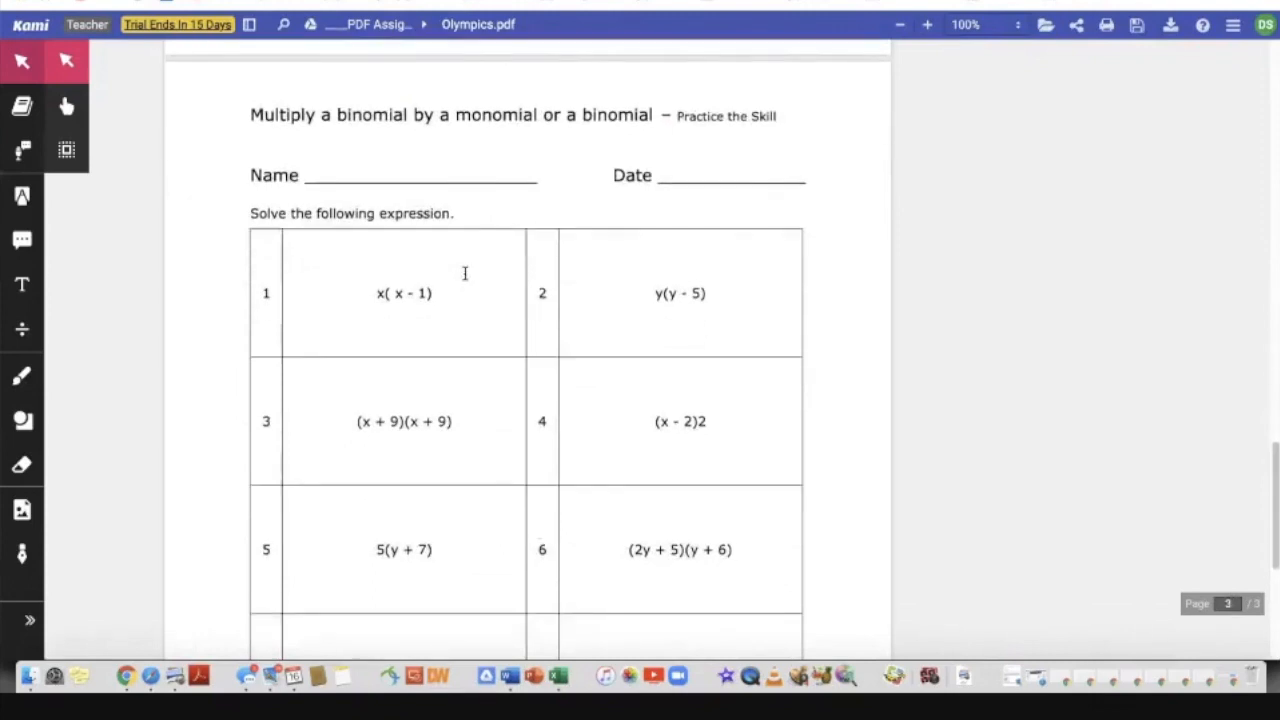
scroll(465, 278, down, 2)
scroll(465, 273, down, 1)
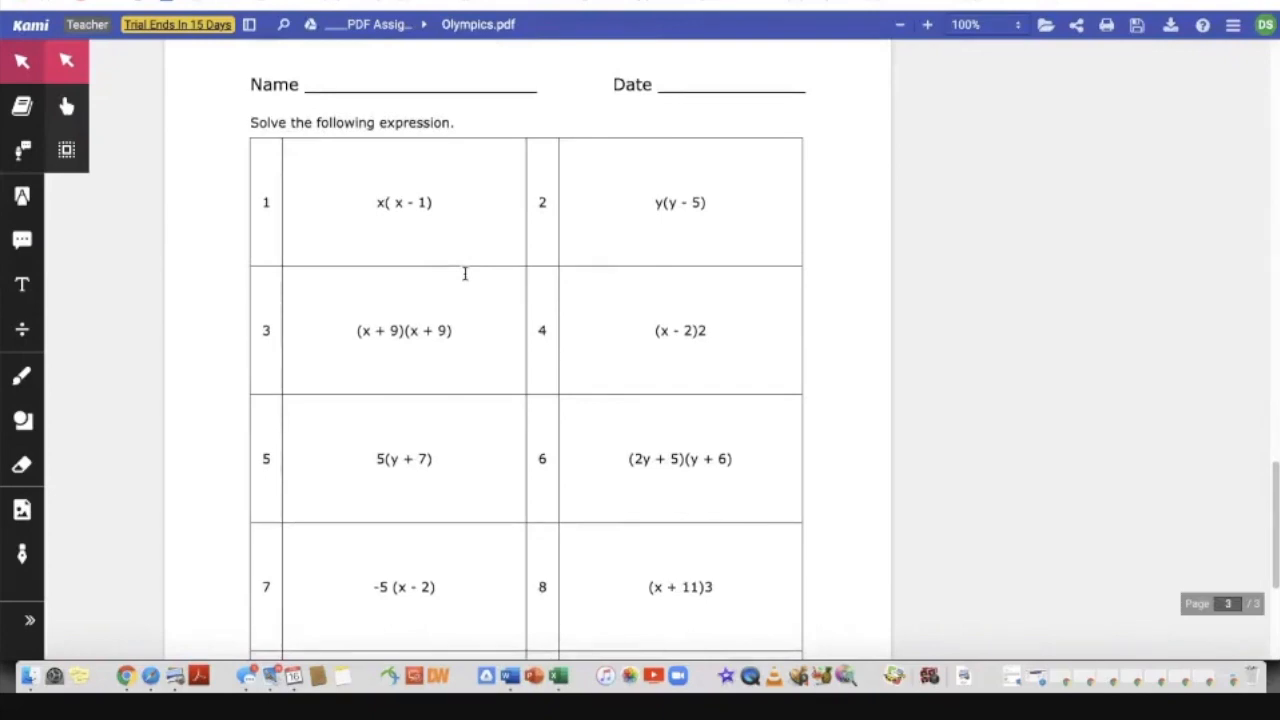
scroll(465, 273, up, 10)
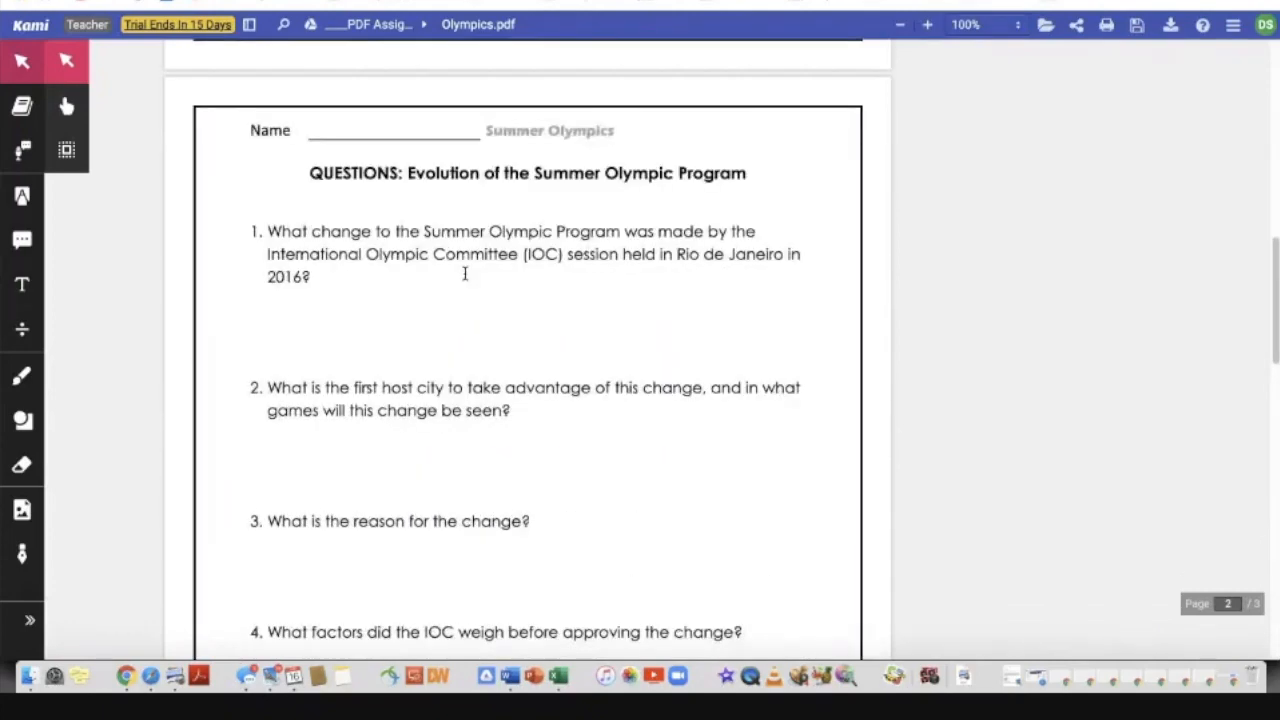
scroll(465, 273, up, 8)
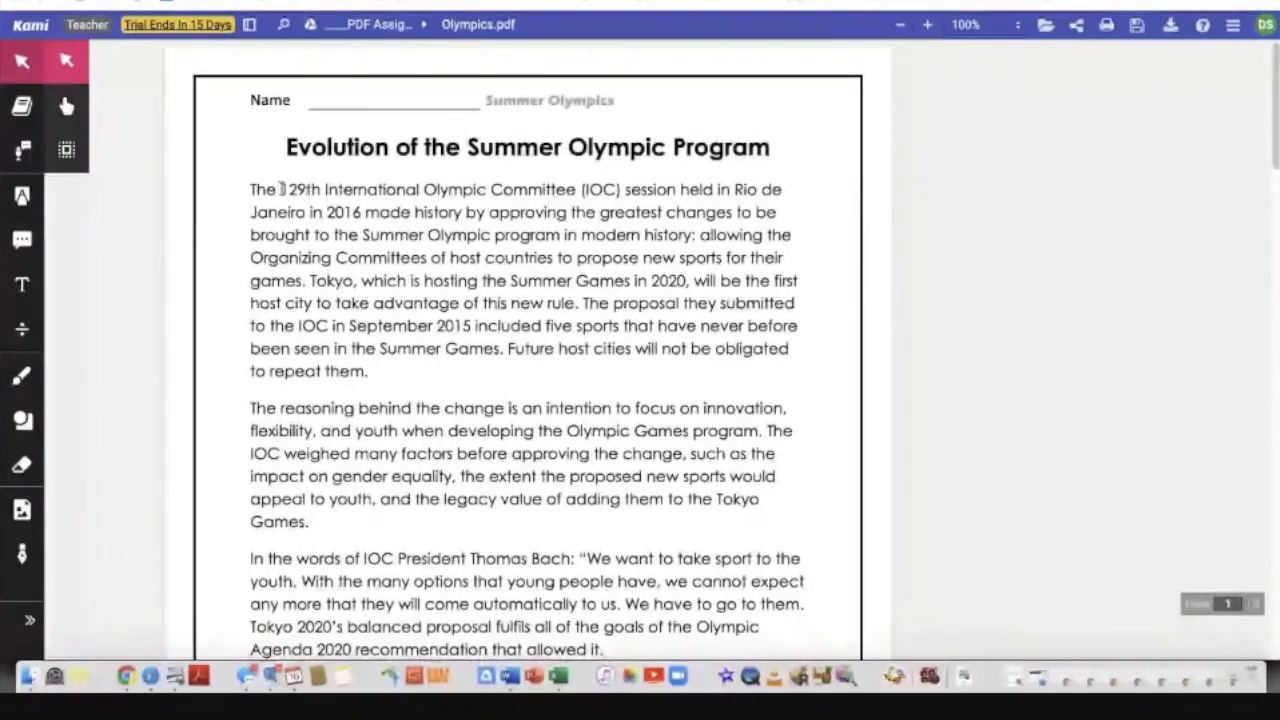
drag(251, 189, 415, 283)
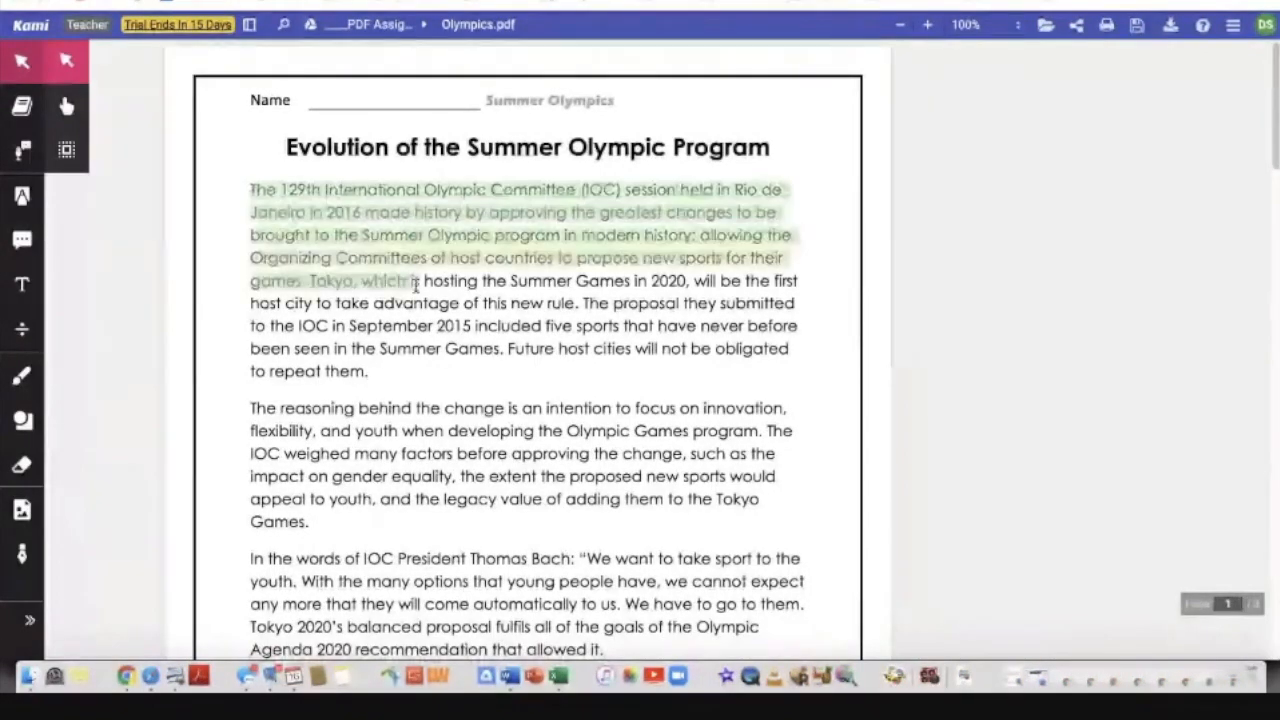
click(467, 281)
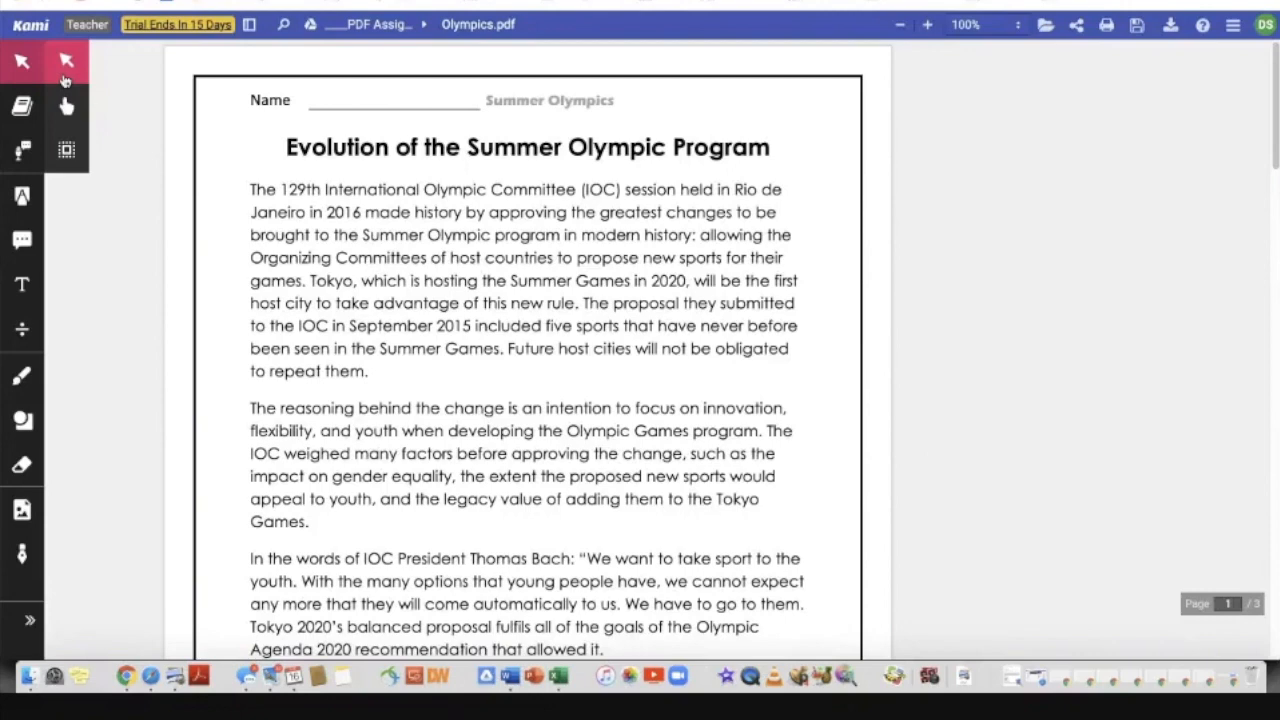
Step: Look up the words "Summer", "obligated" and "many" from the article in the dictionary
click(19, 110)
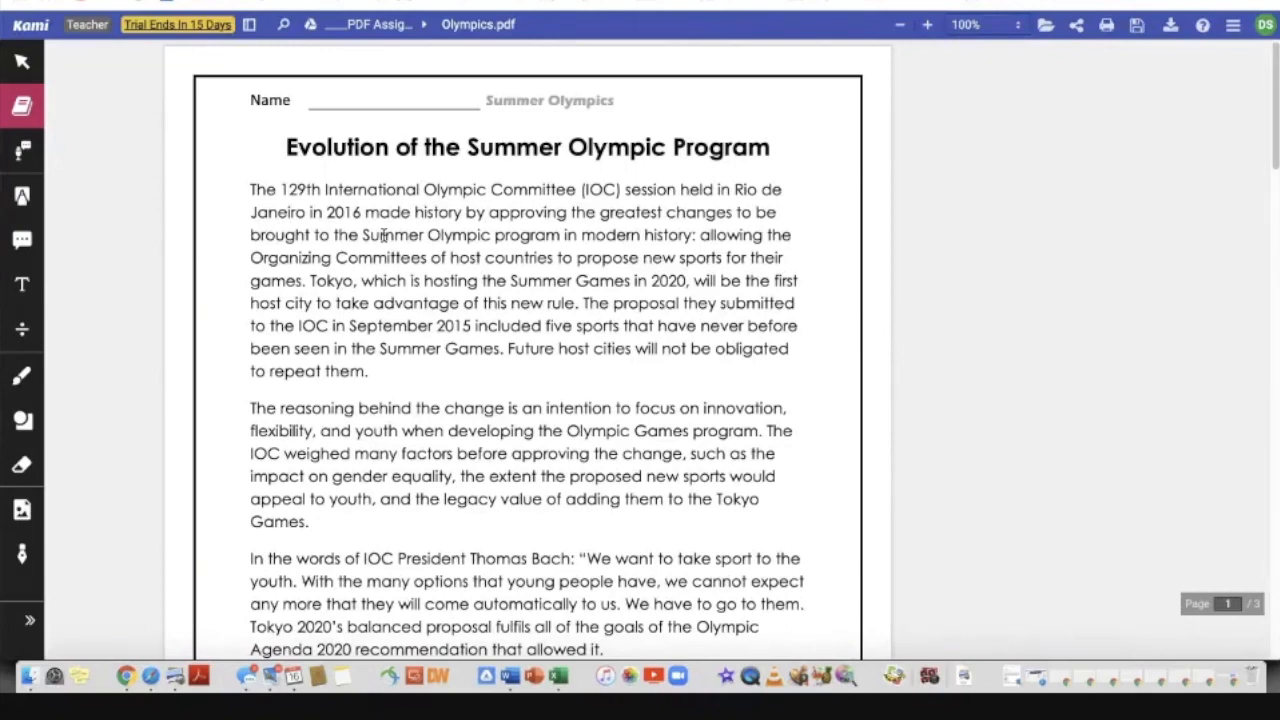
double_click(383, 235)
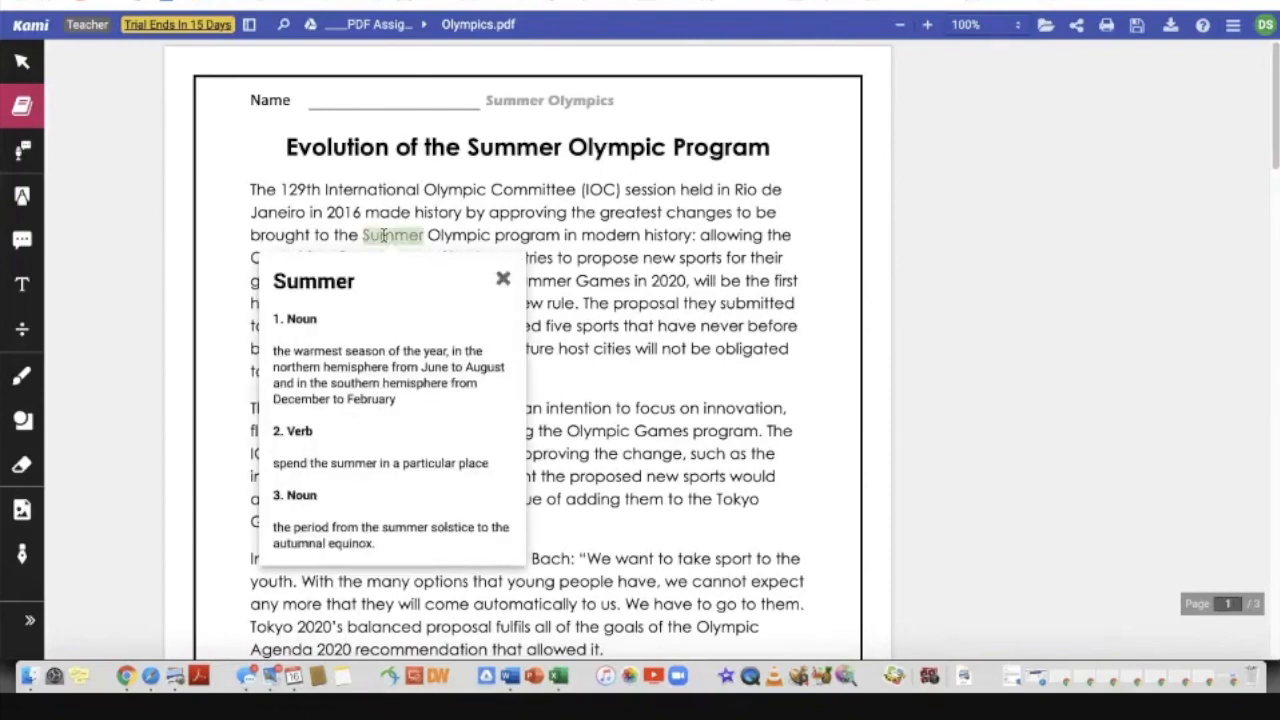
double_click(741, 347)
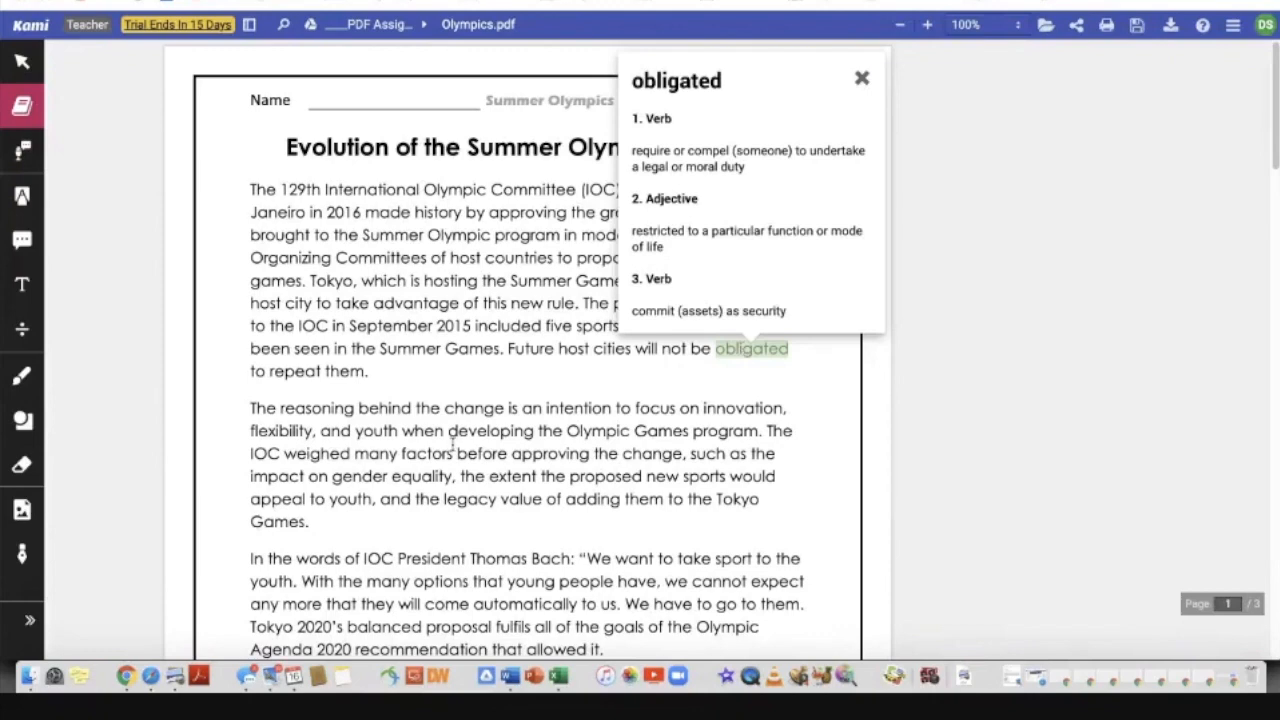
double_click(377, 453)
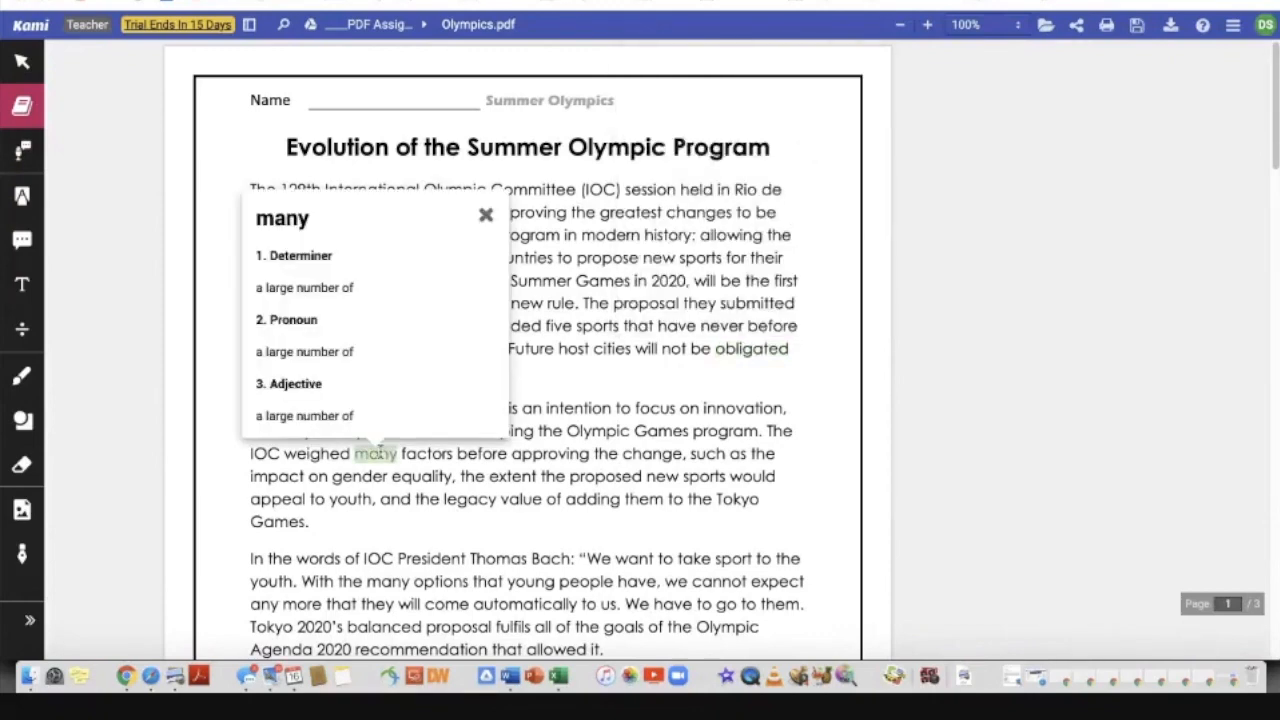
Step: Have the article read aloud starting at its title, and stop the reading within the first paragraph
click(24, 152)
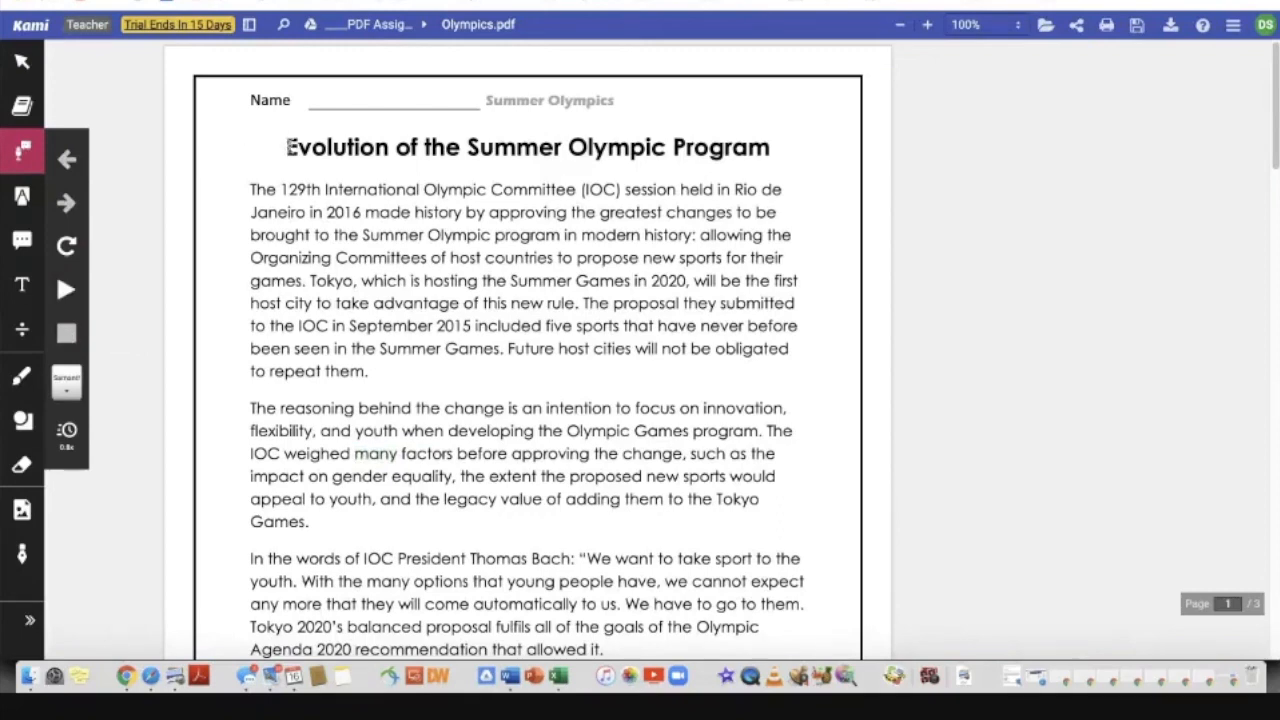
click(289, 147)
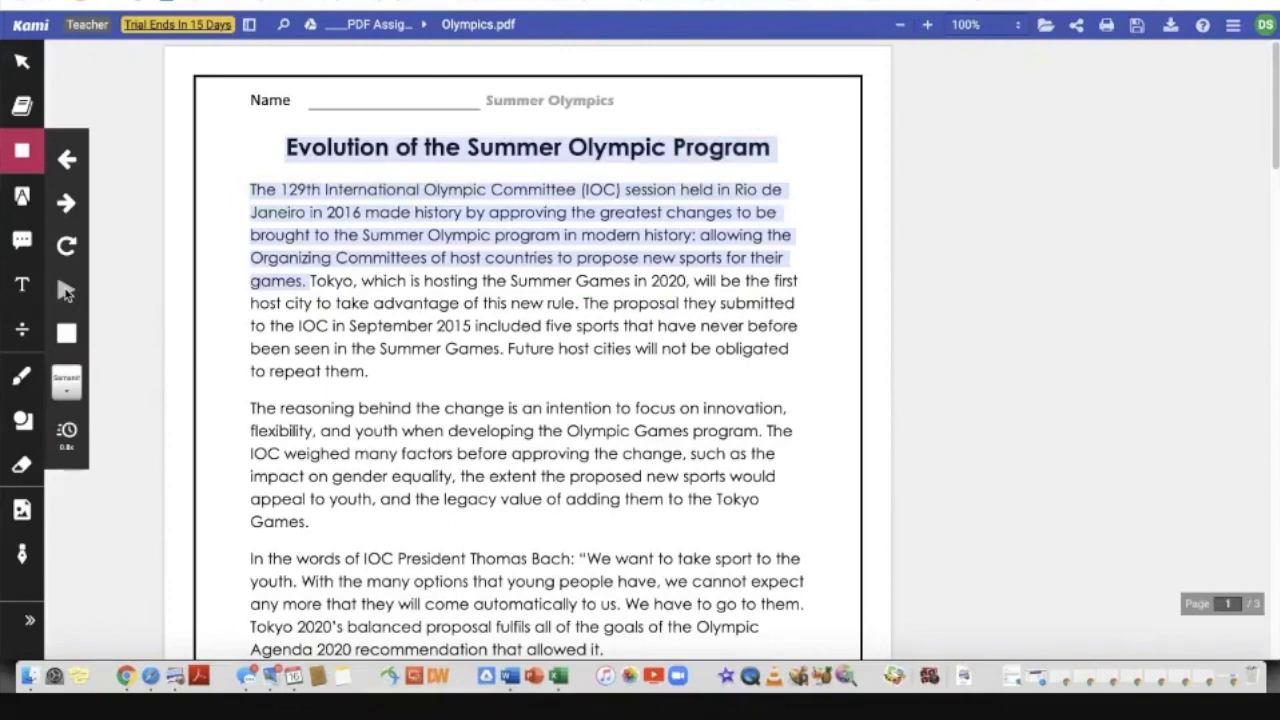
click(65, 338)
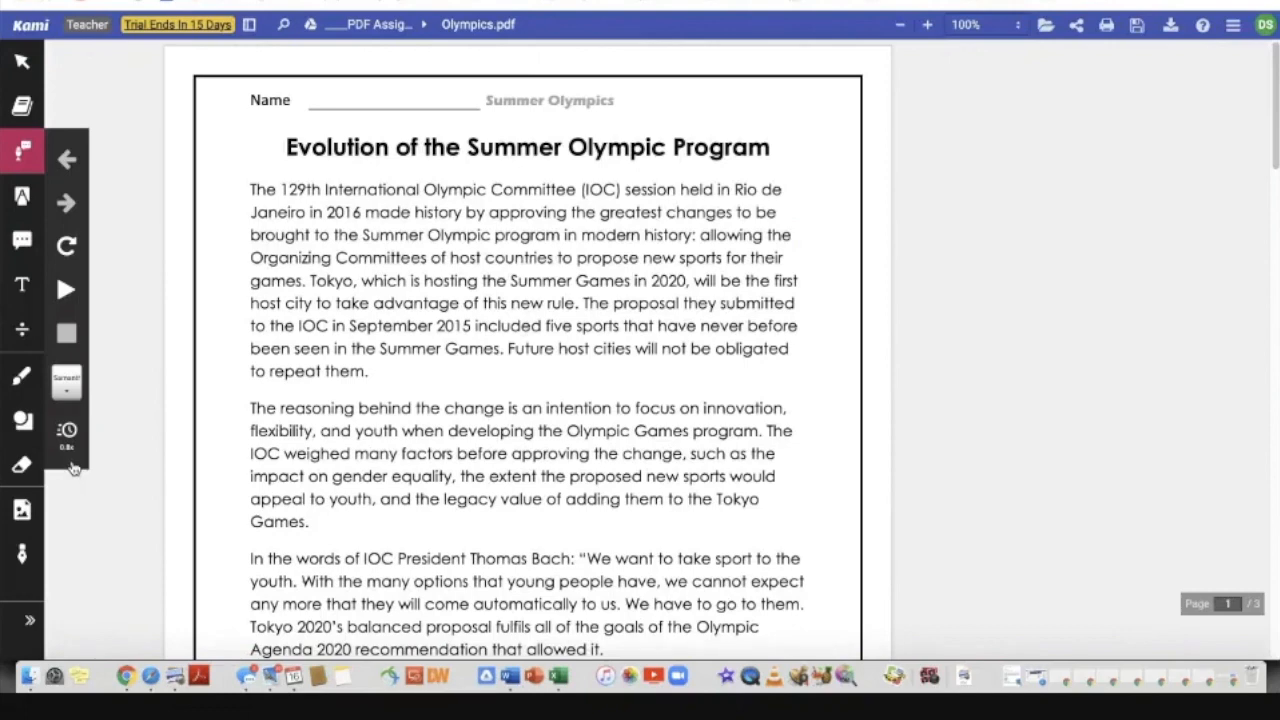
Step: Try lowering the read-aloud speed and close the speed setting
click(67, 432)
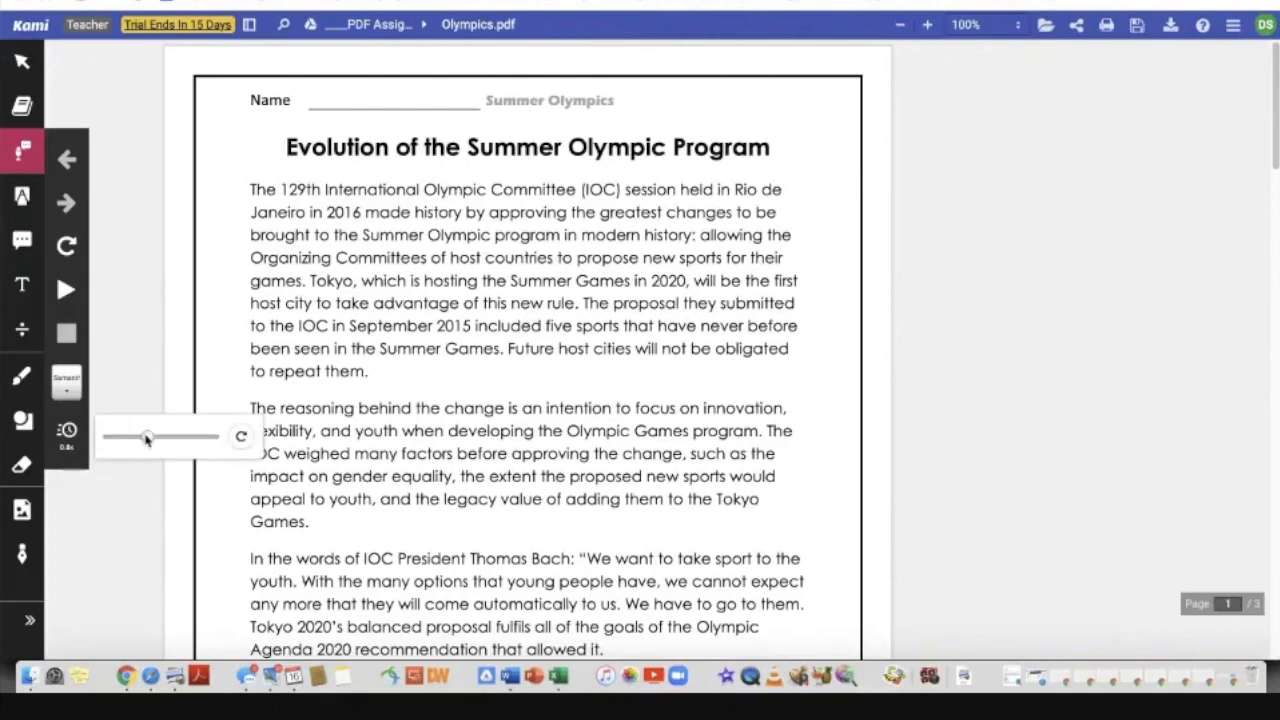
mouse_move(147, 437)
mouse_down()
mouse_move(132, 440)
mouse_move(147, 441)
mouse_up()
drag(146, 440, 112, 441)
click(68, 440)
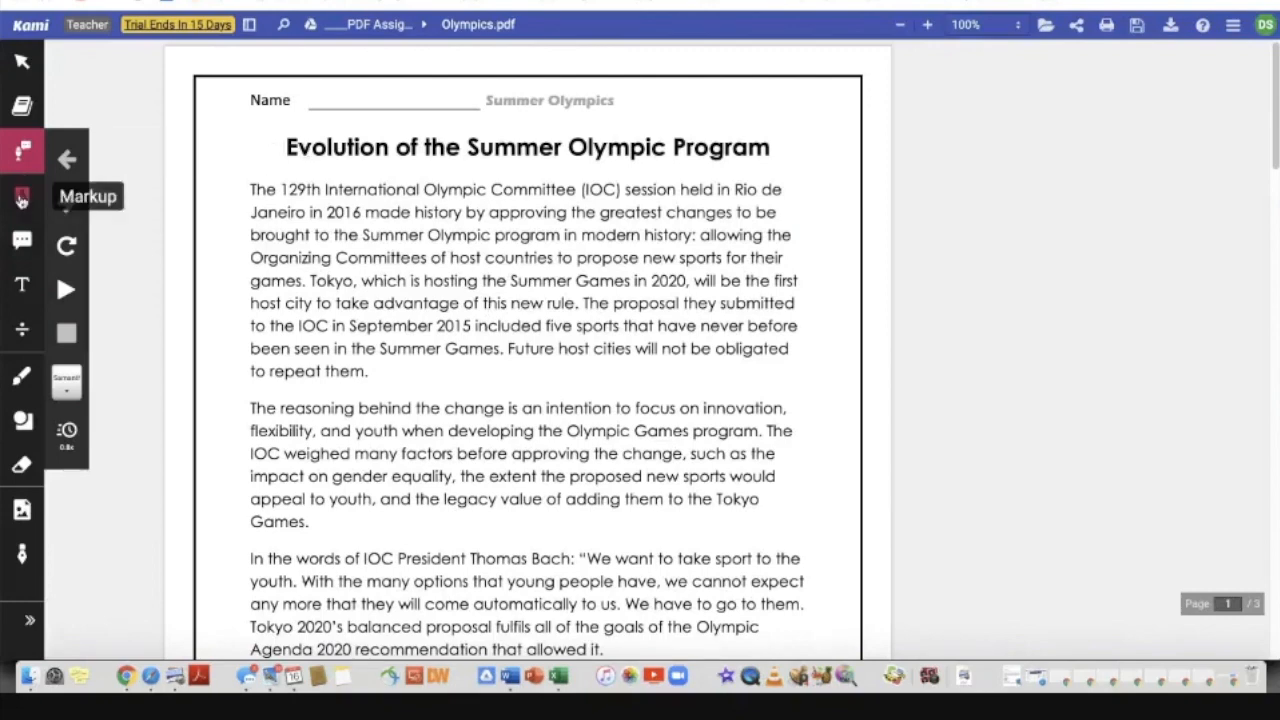
Step: Highlight "allowing the Organizing Committees of host countries to propose new sports for their games." and recolor the highlight red
click(21, 200)
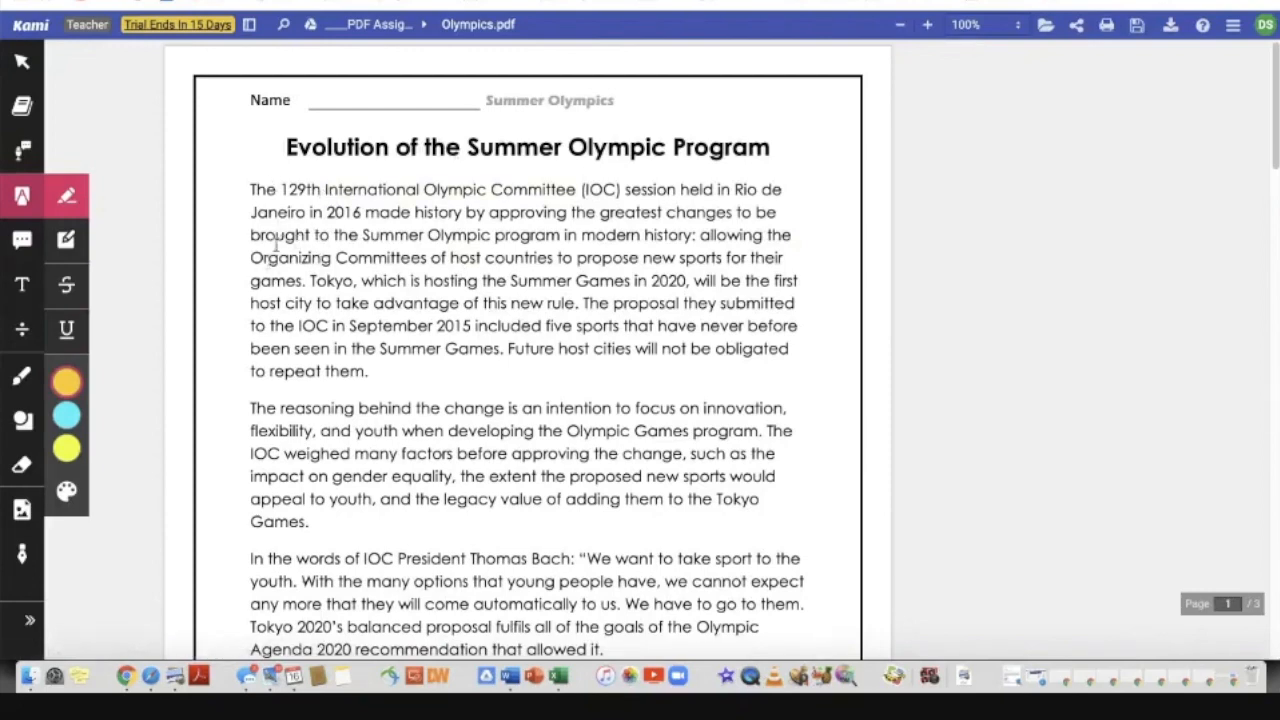
mouse_move(700, 235)
mouse_down()
mouse_move(620, 262)
mouse_move(670, 262)
mouse_move(634, 280)
mouse_move(474, 303)
mouse_move(306, 281)
mouse_up()
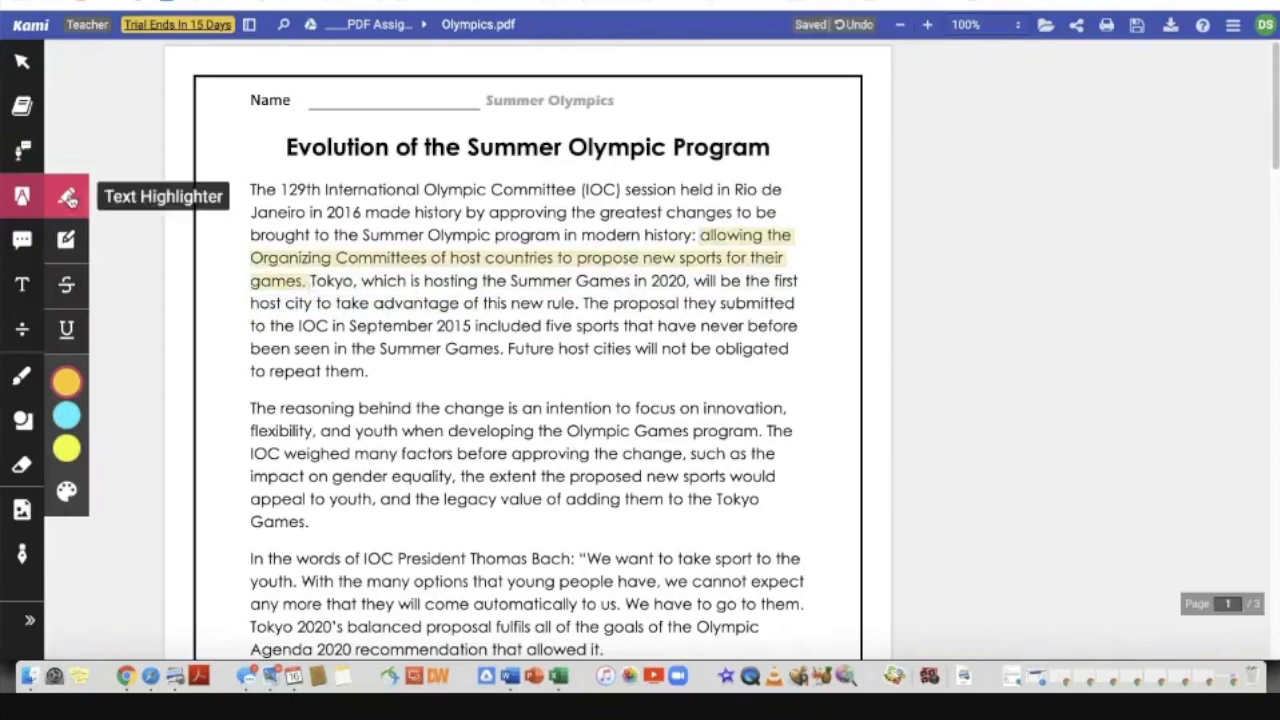
click(445, 250)
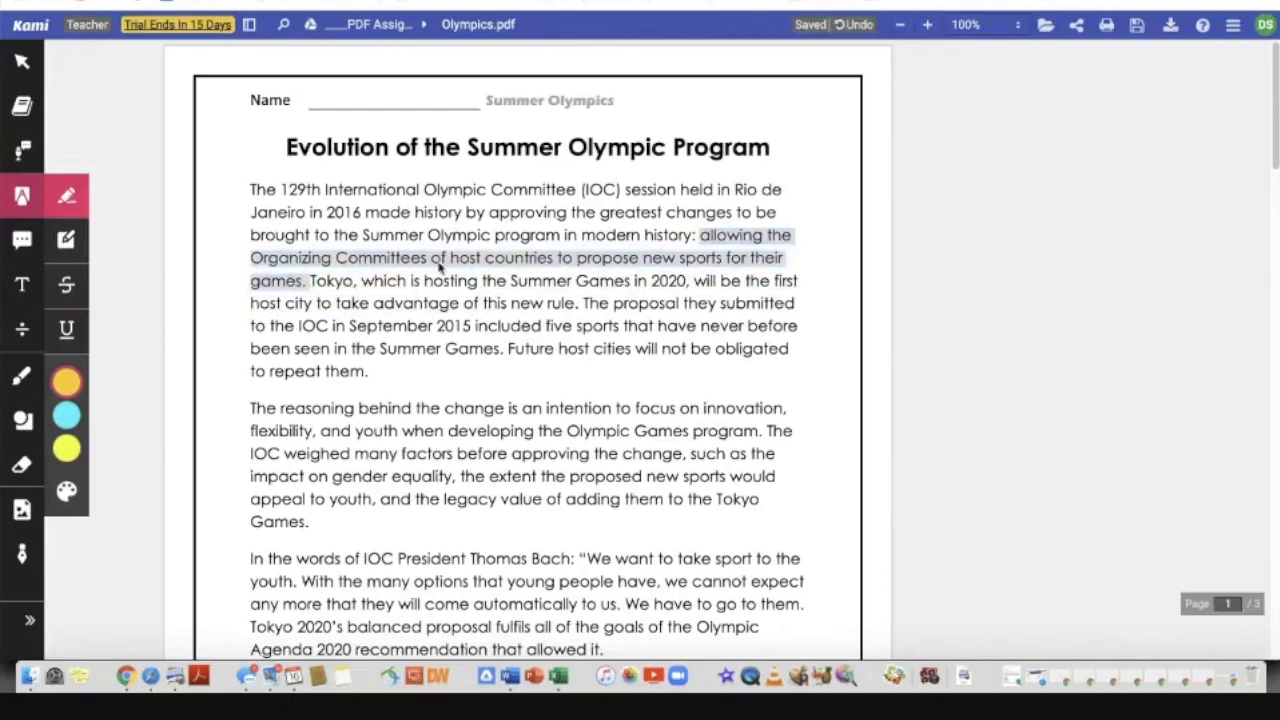
mouse_move(62, 395)
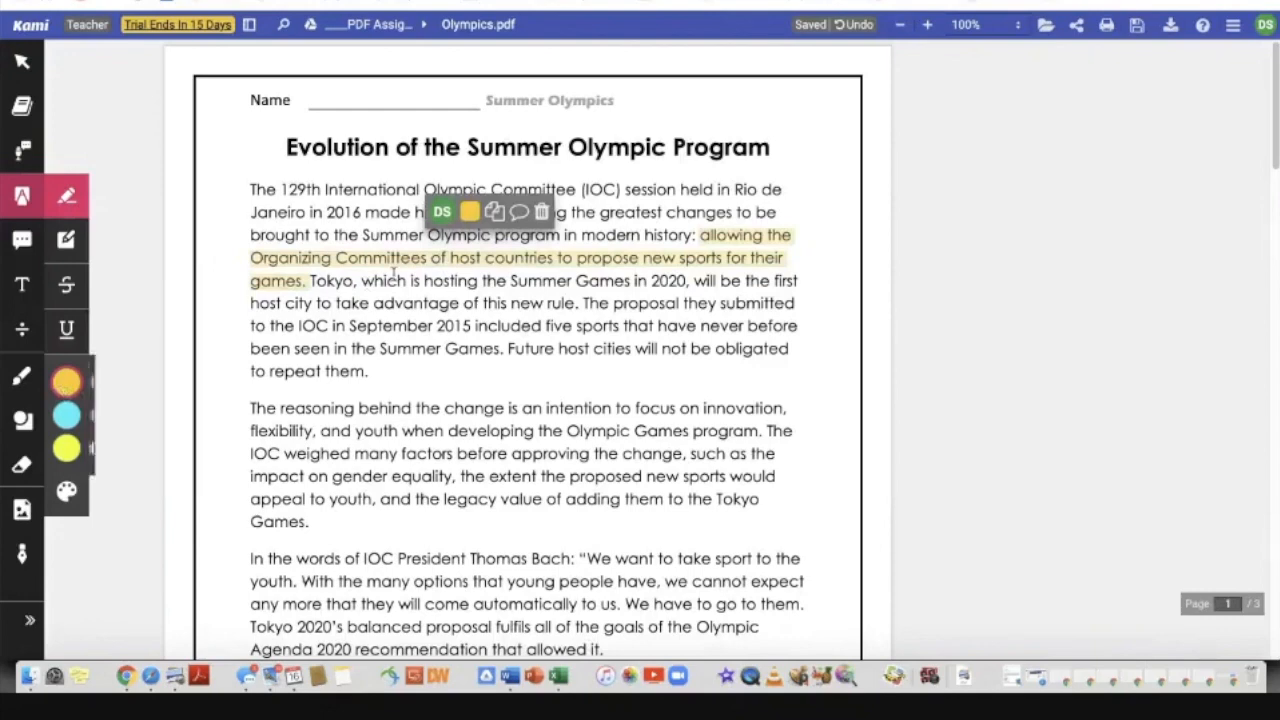
click(470, 212)
click(447, 258)
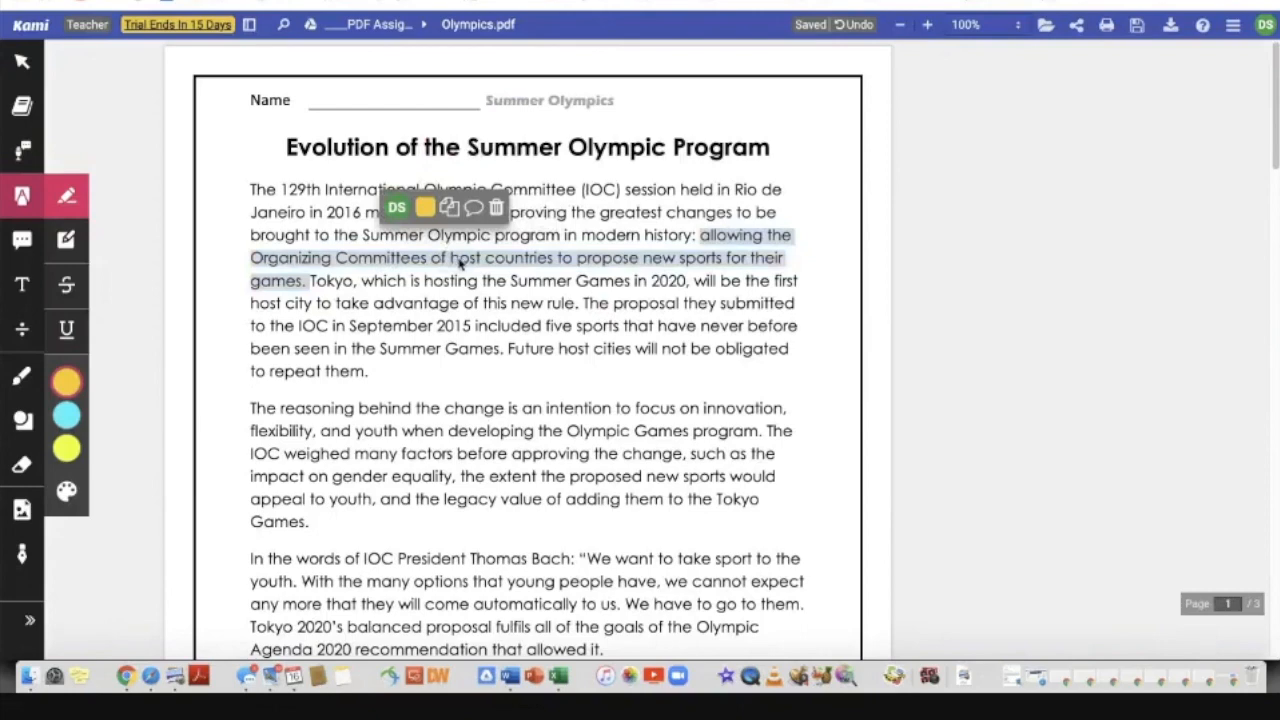
click(425, 208)
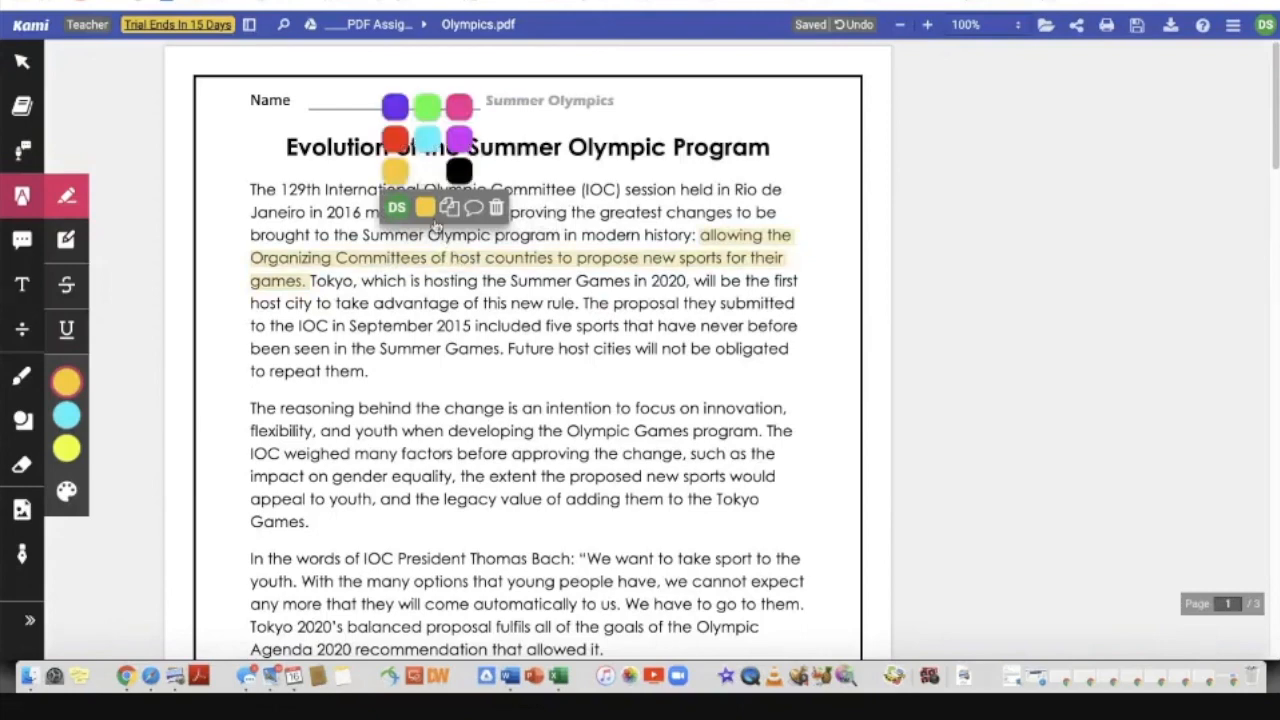
click(396, 140)
click(465, 338)
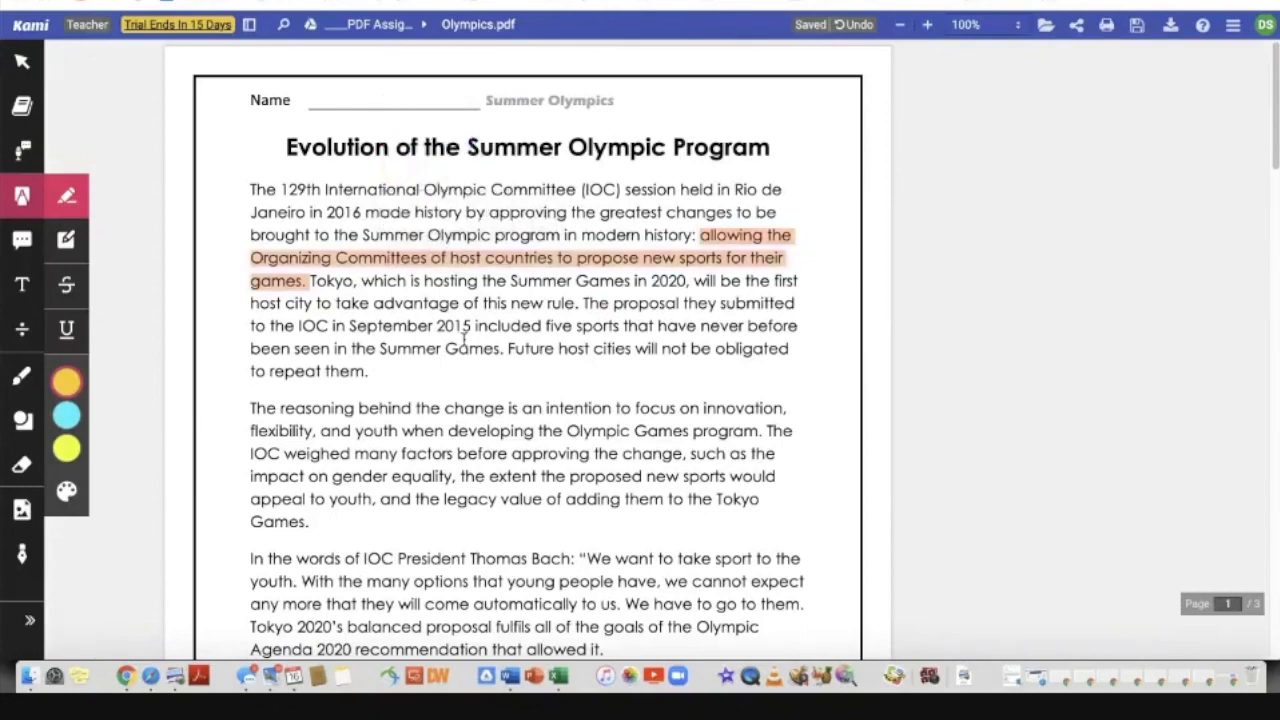
Step: Bring up the options for the red highlight in the first paragraph and dismiss them
click(454, 259)
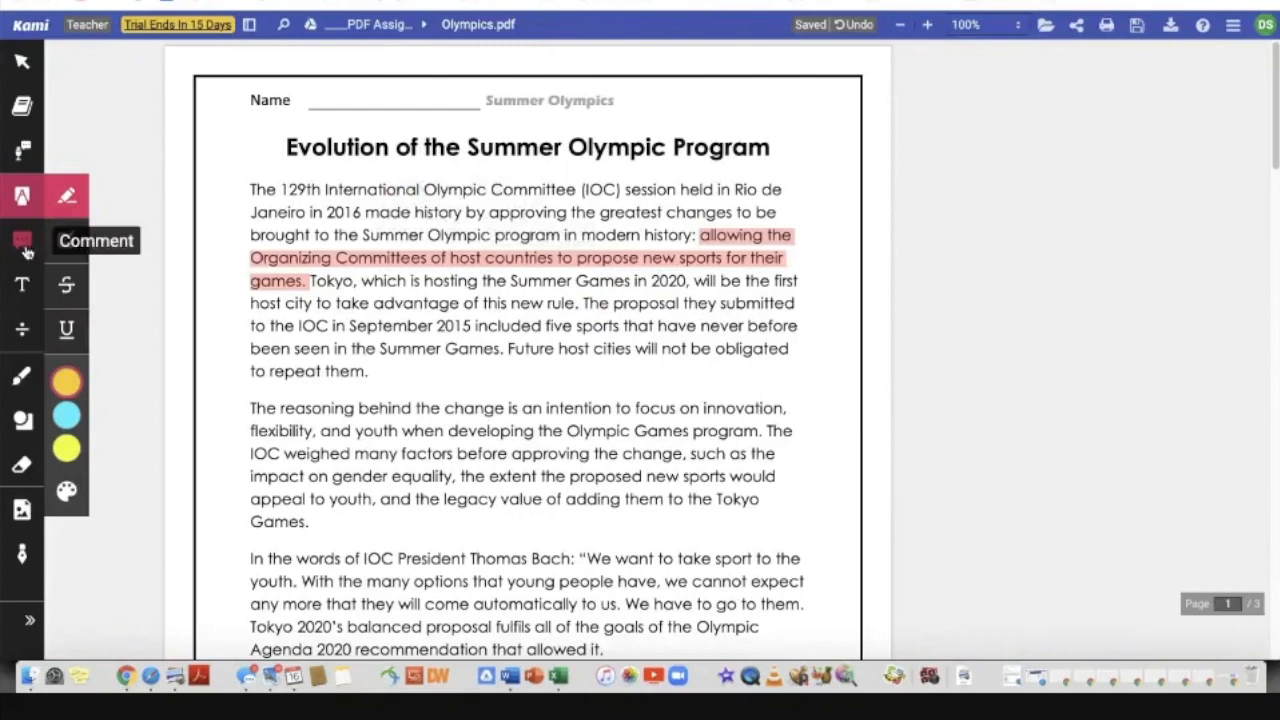
click(497, 262)
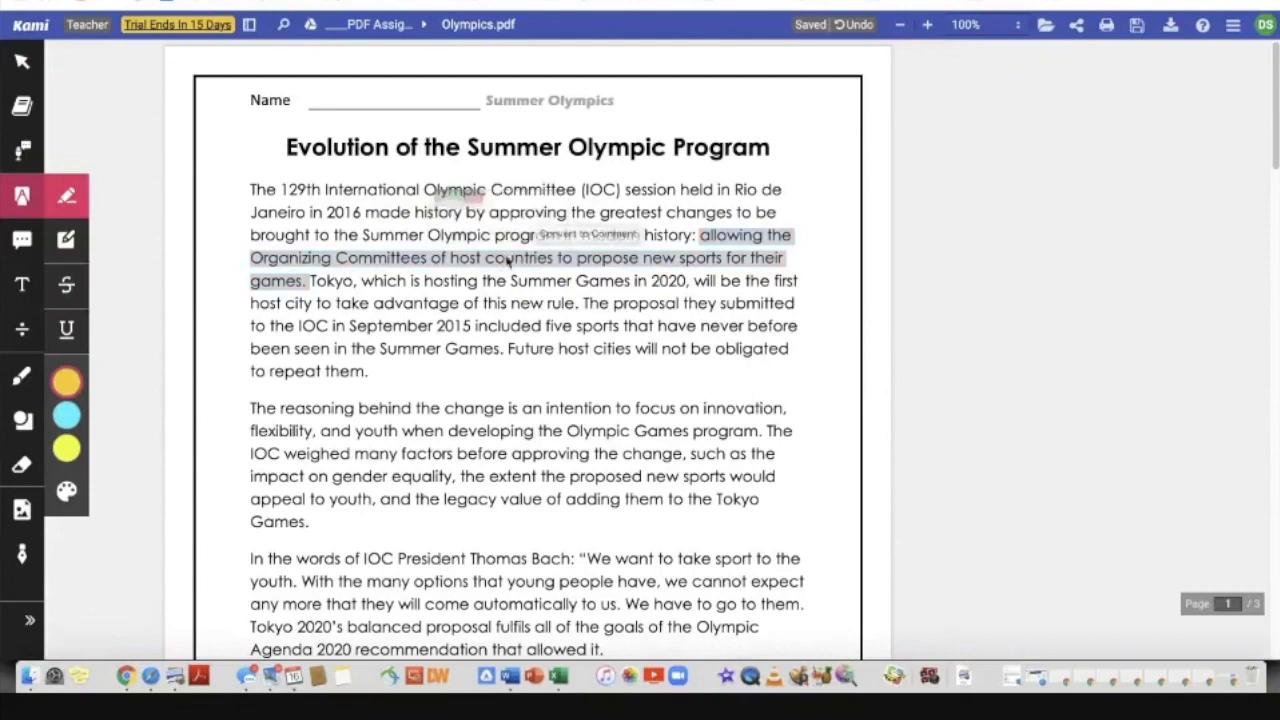
click(508, 262)
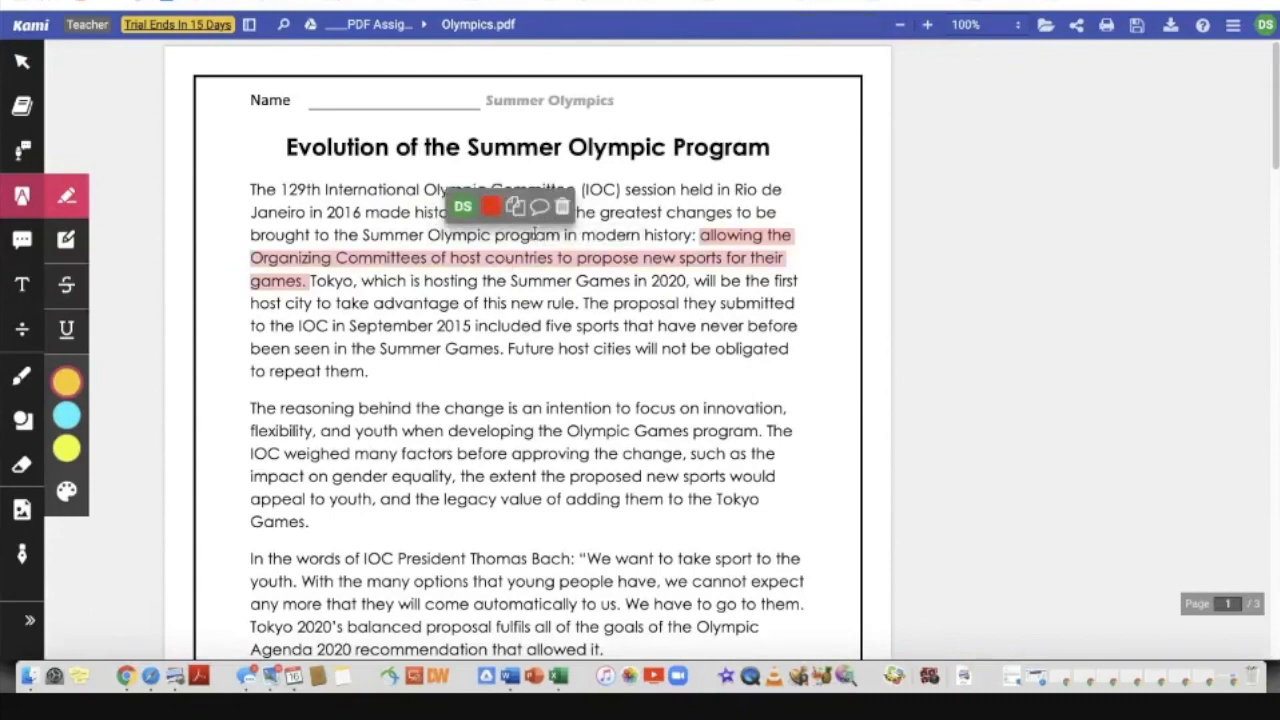
drag(288, 283, 290, 284)
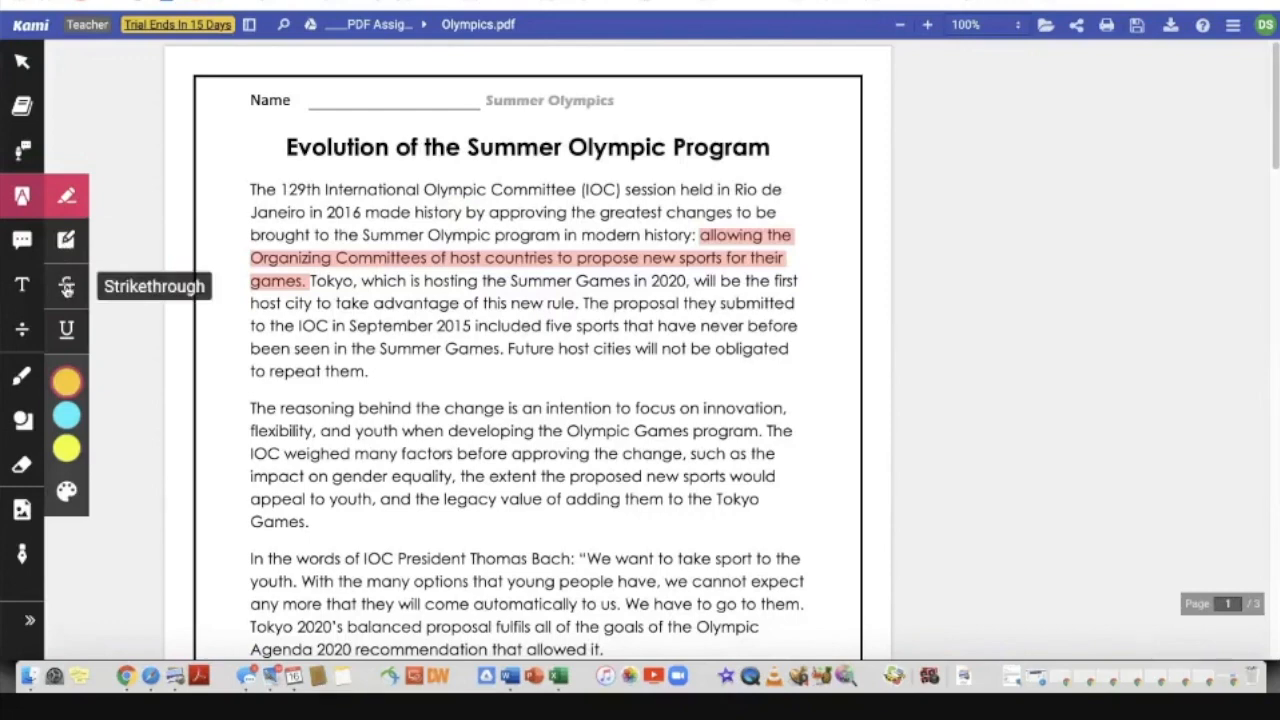
Step: Strike through the words "September 2015 included" in the first paragraph
click(66, 287)
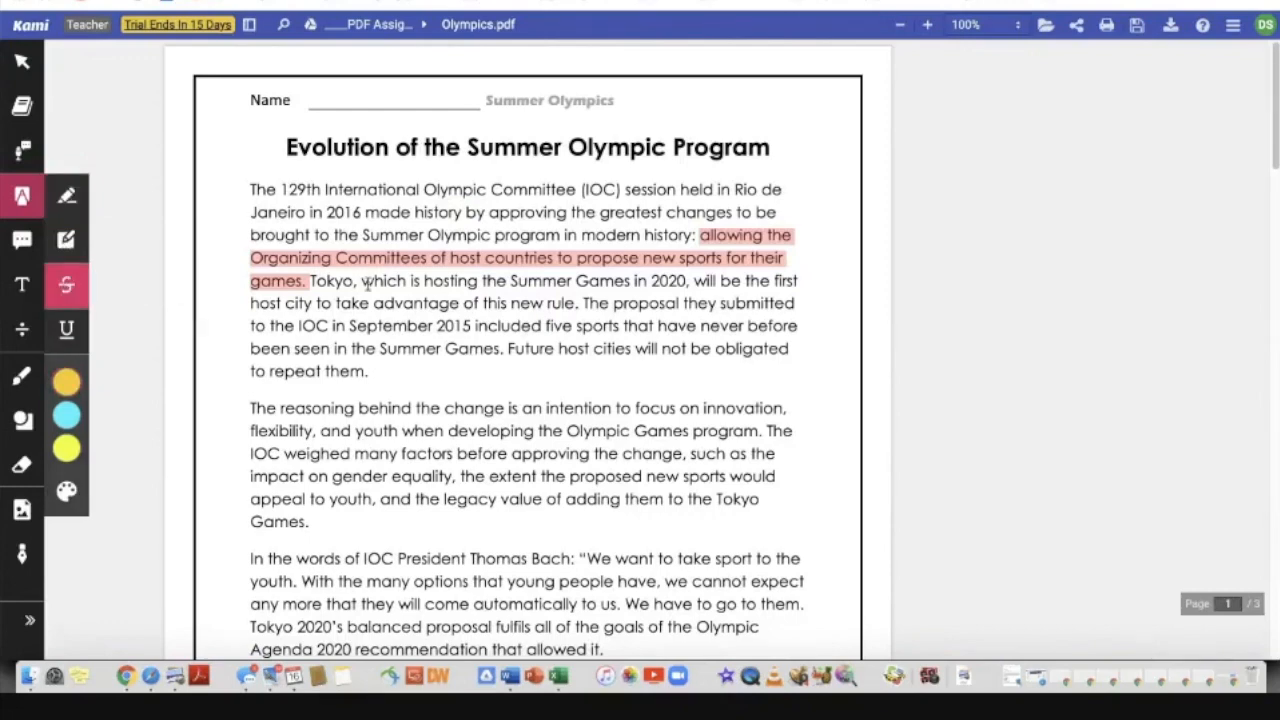
drag(350, 326, 542, 328)
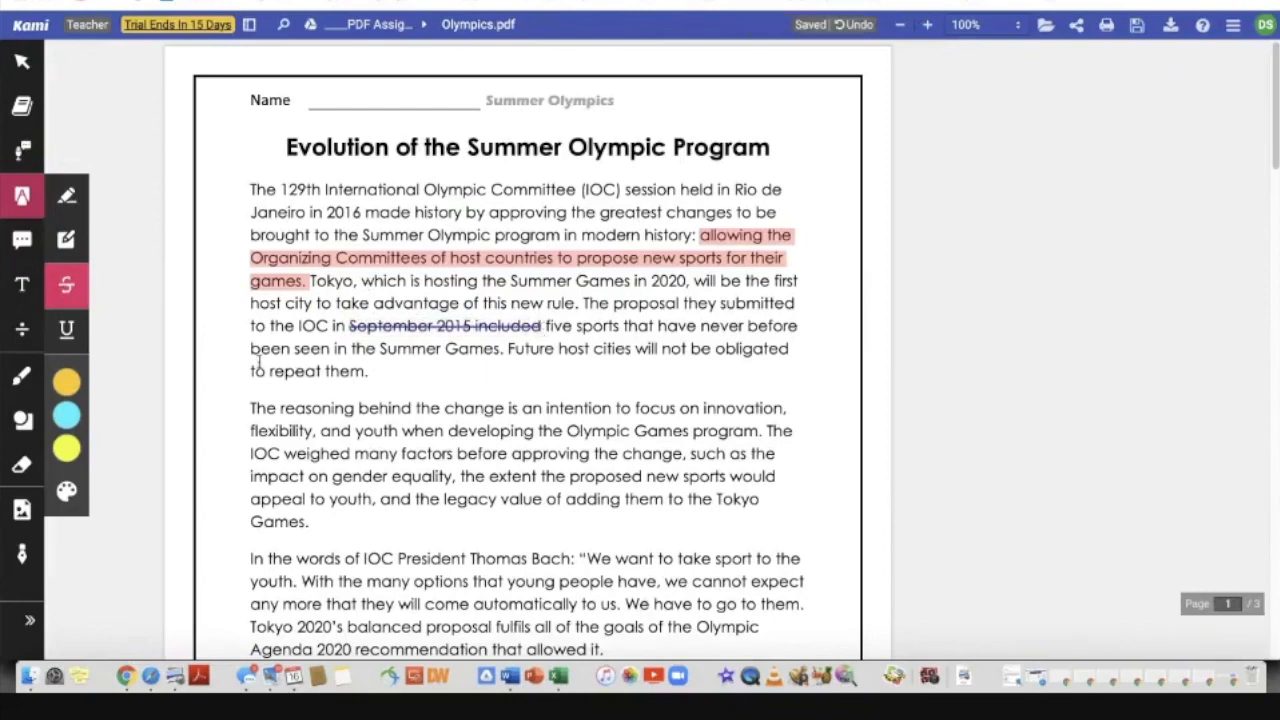
mouse_move(66, 415)
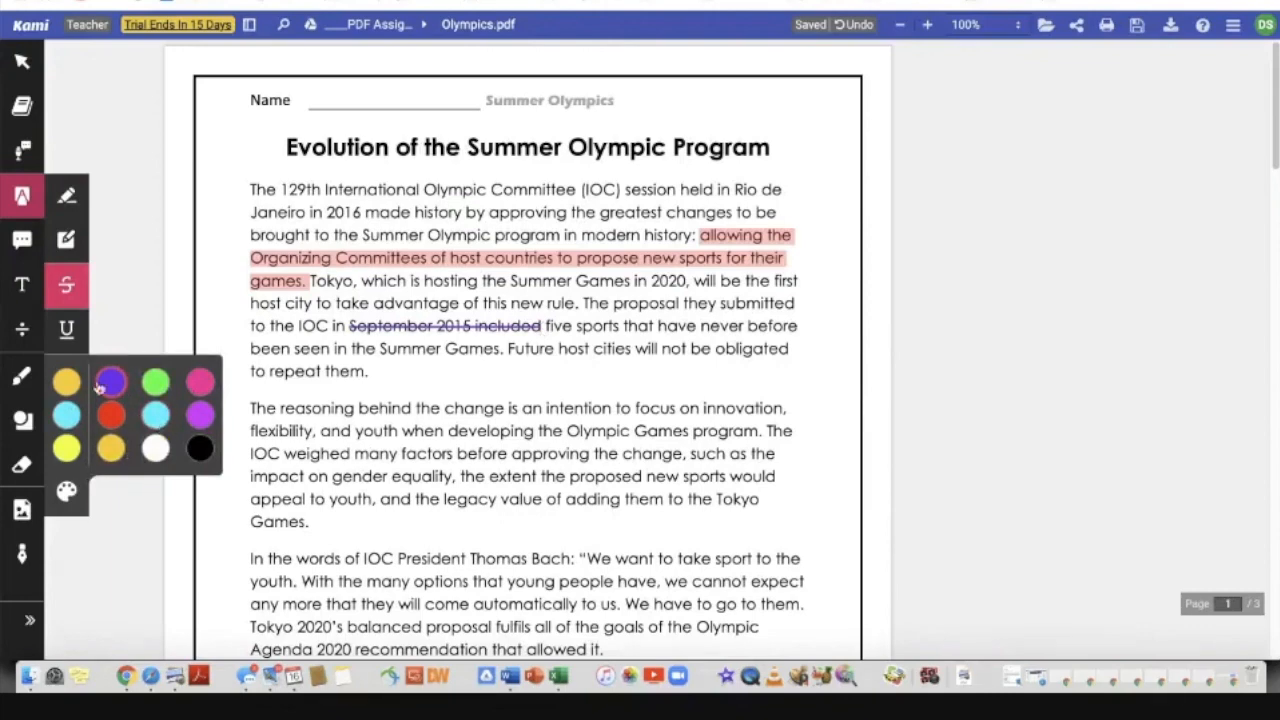
Step: Underline the words "Future host cities will not" in the first paragraph
click(66, 334)
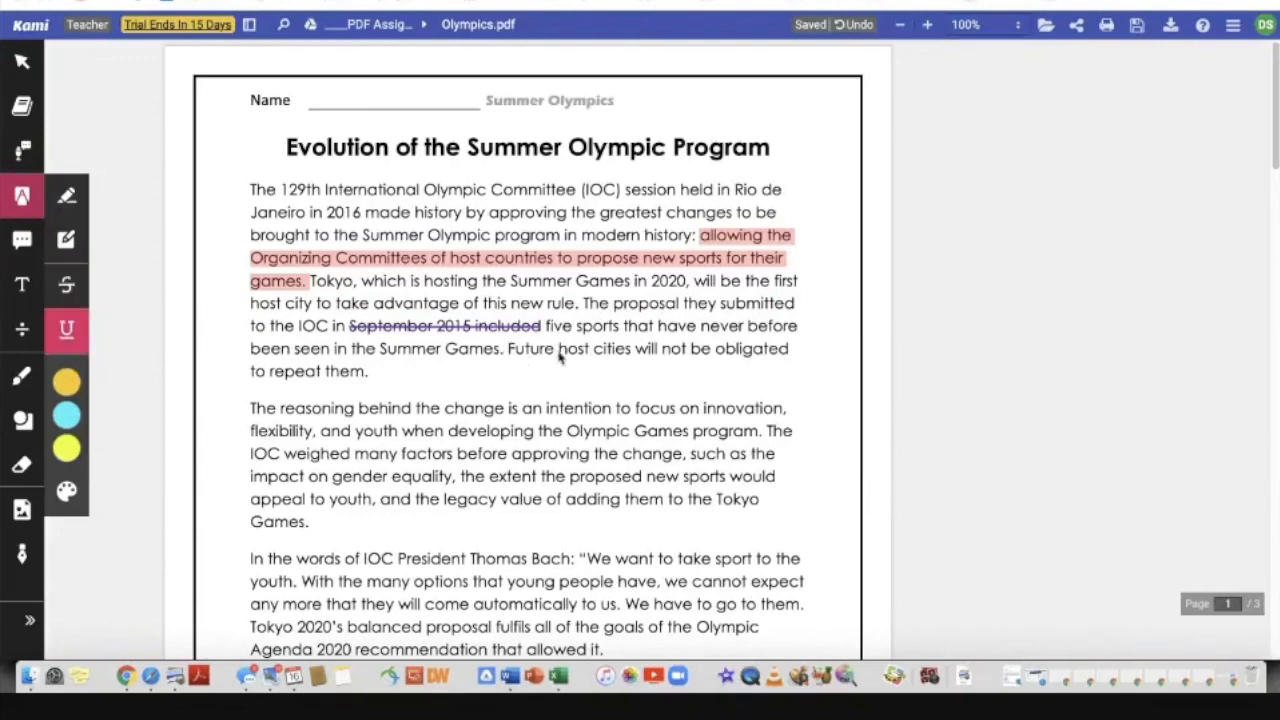
click(560, 356)
click(559, 355)
drag(508, 349, 686, 351)
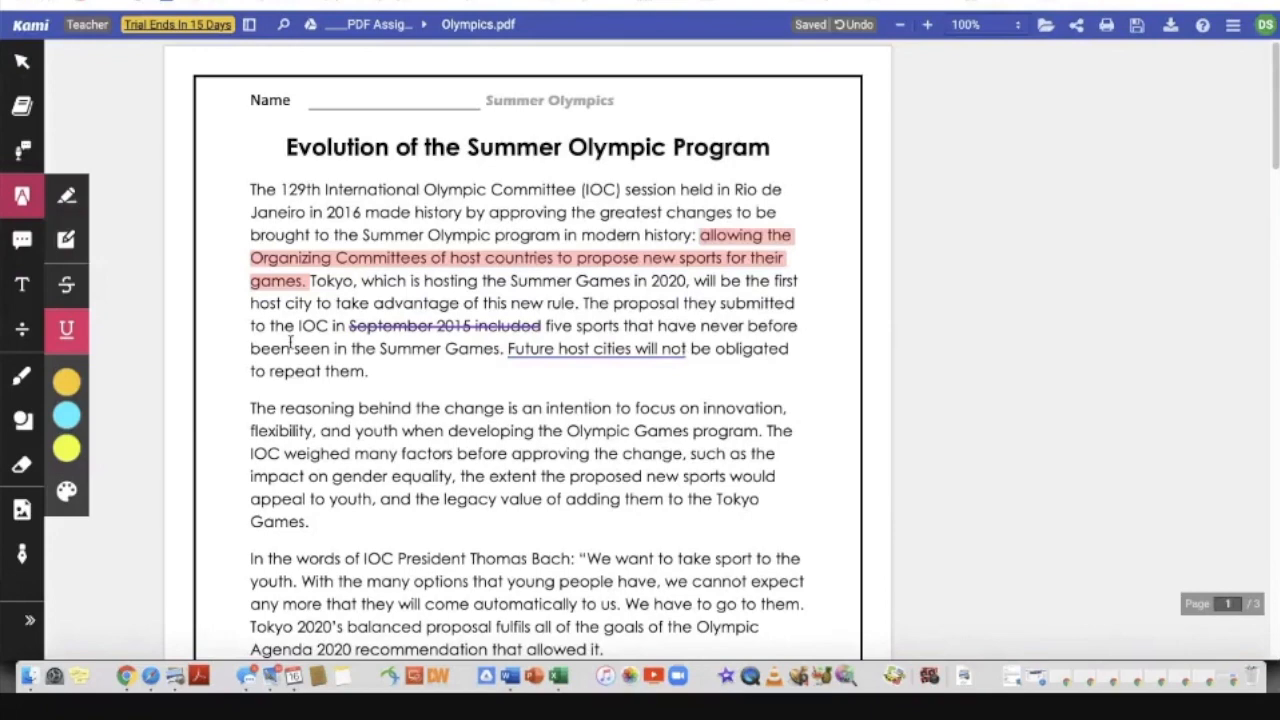
Step: Box-highlight the start of the first two lines of the first paragraph, from "The 129th International Olympic" to "by approving", in orange
click(70, 245)
drag(247, 177, 552, 231)
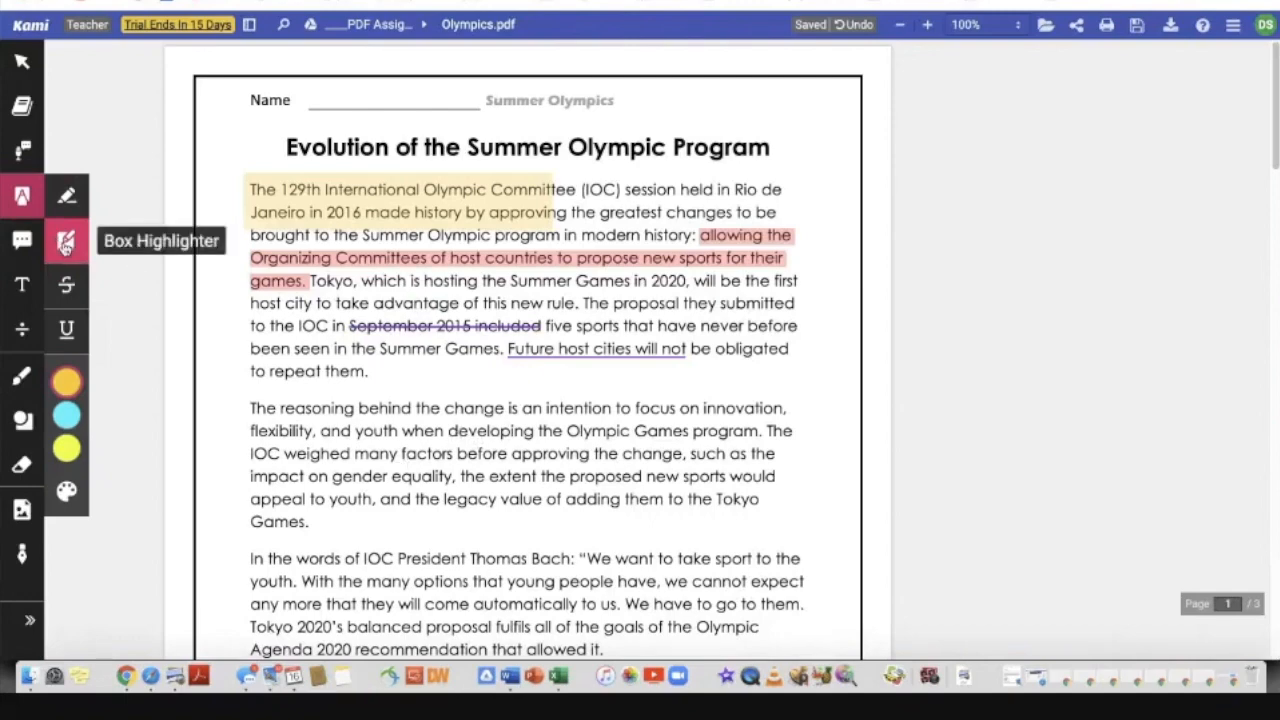
Step: Try a box highlight over the first line of the second paragraph and undo it
drag(248, 400, 789, 416)
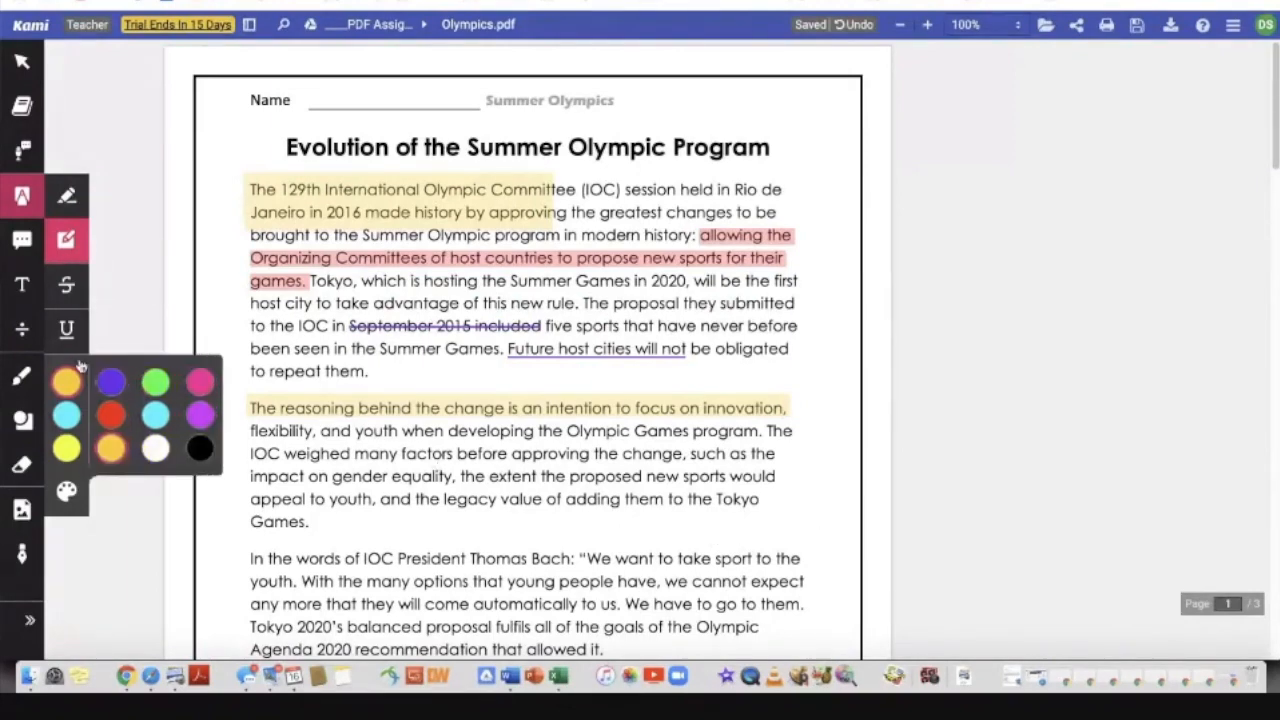
click(20, 199)
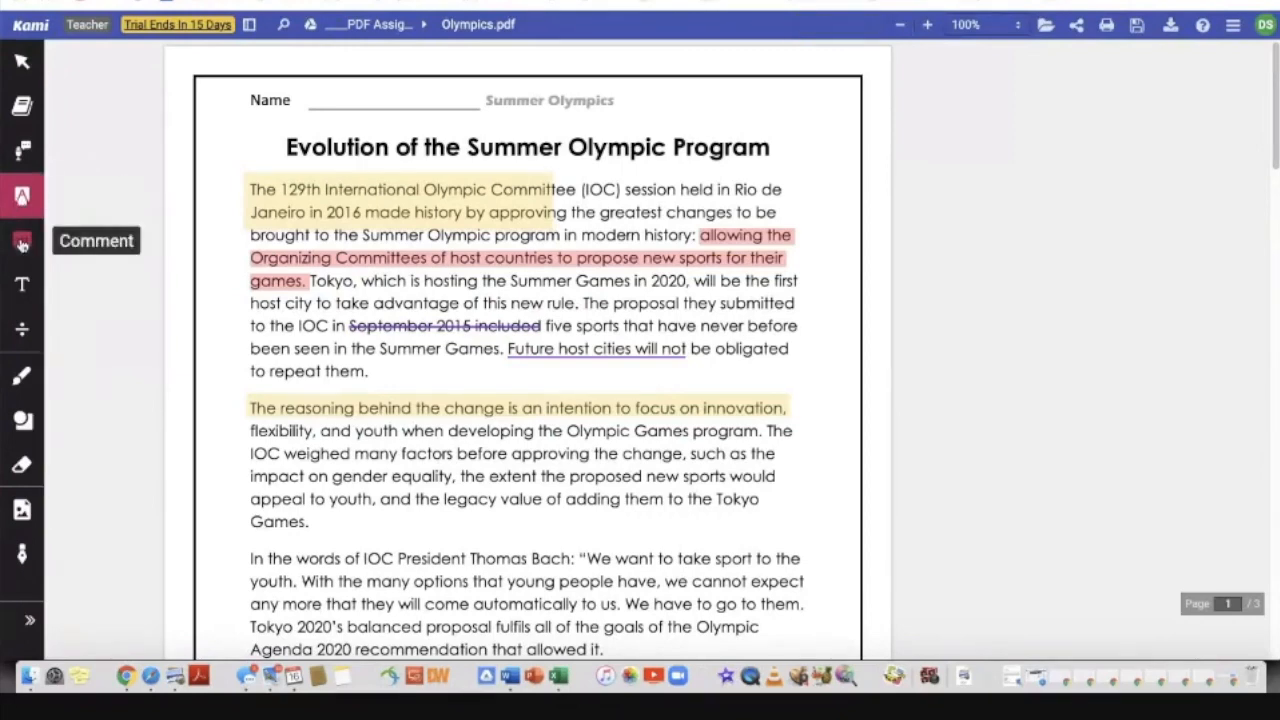
click(22, 243)
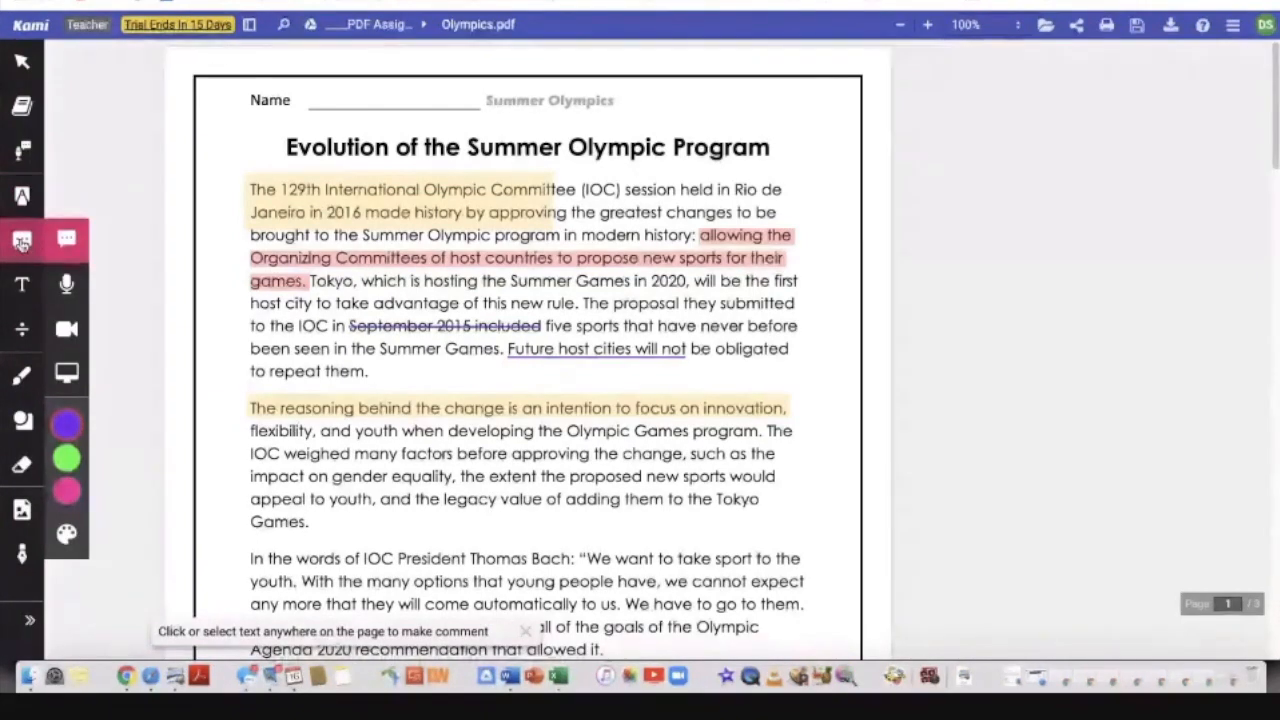
click(64, 240)
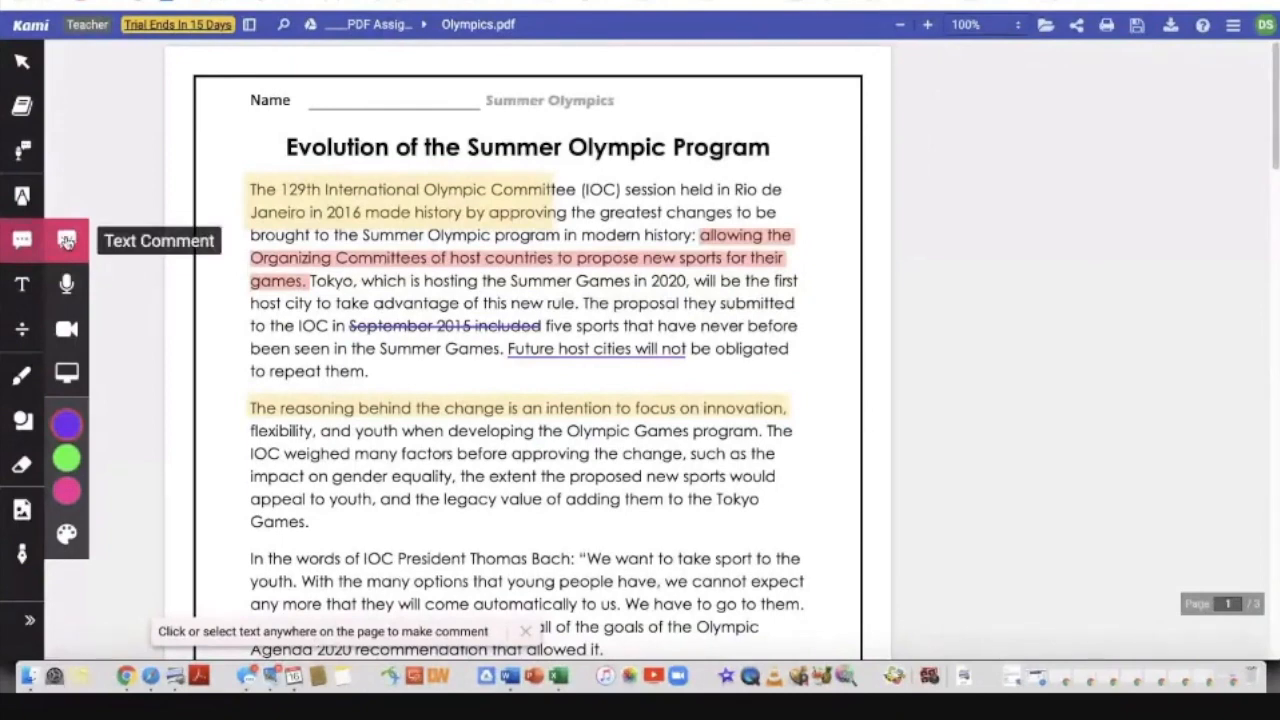
scroll(338, 428, down, 3)
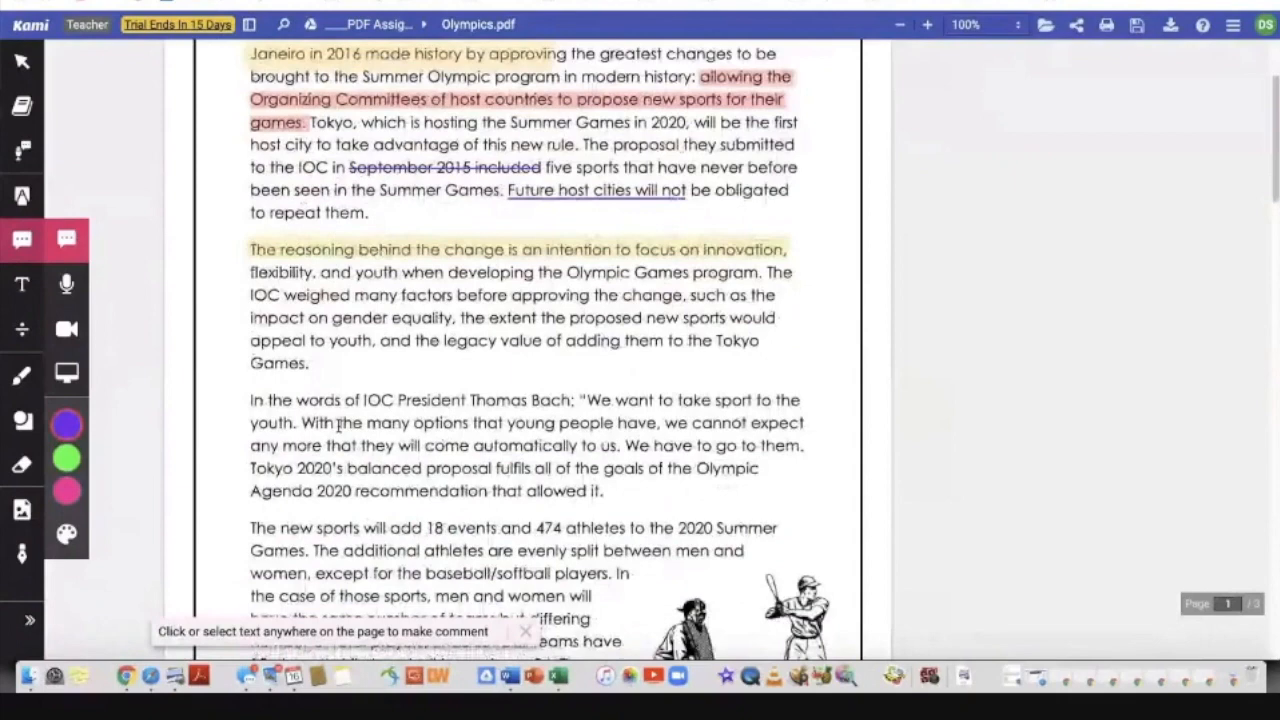
click(20, 200)
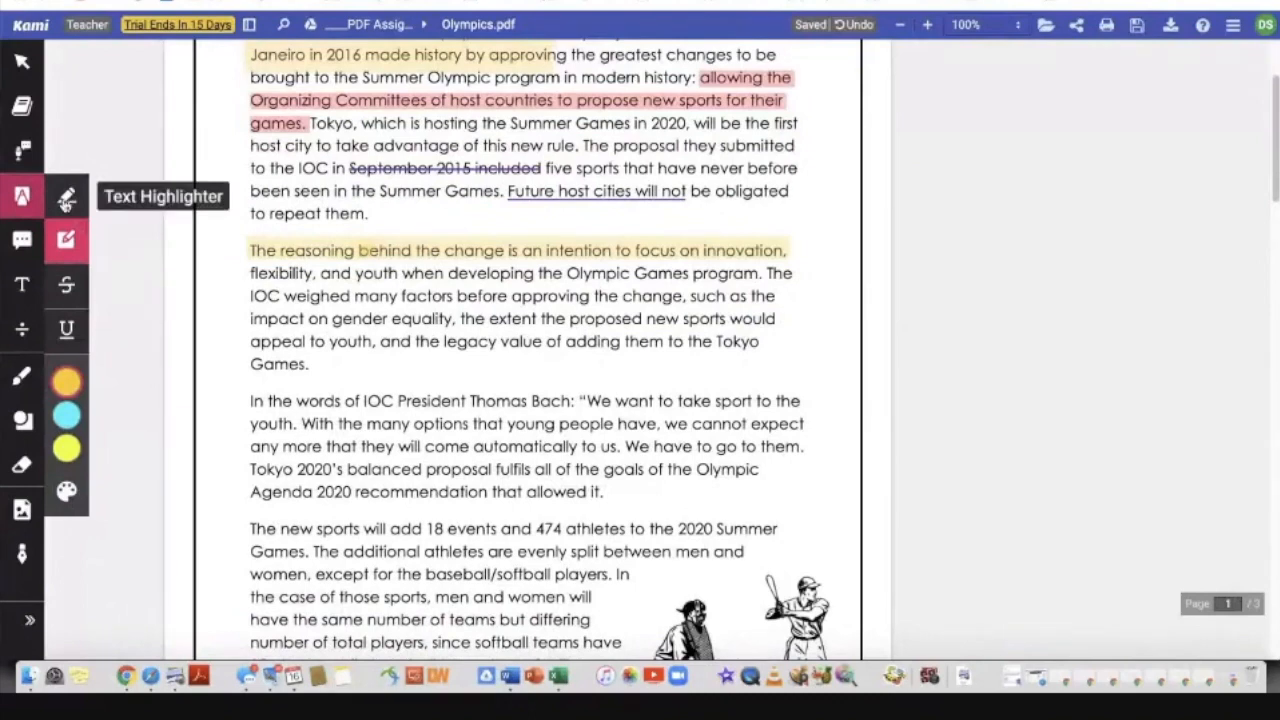
click(66, 200)
click(66, 240)
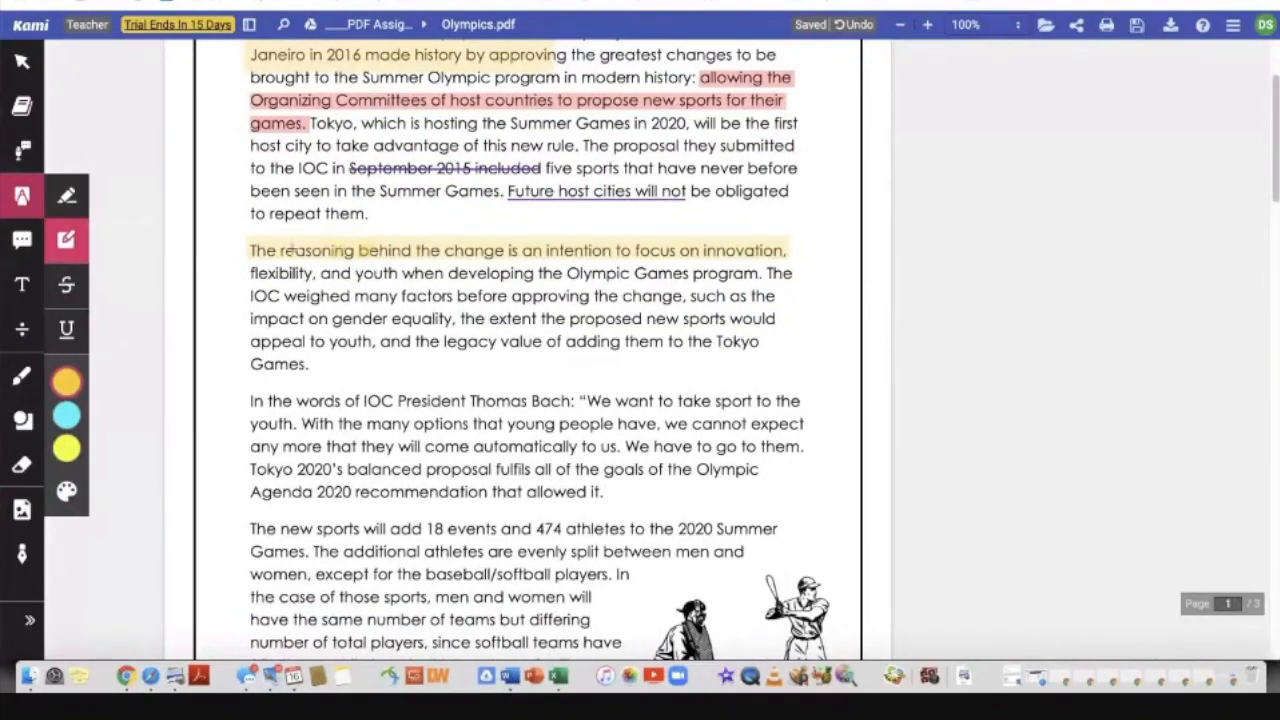
key(super+z)
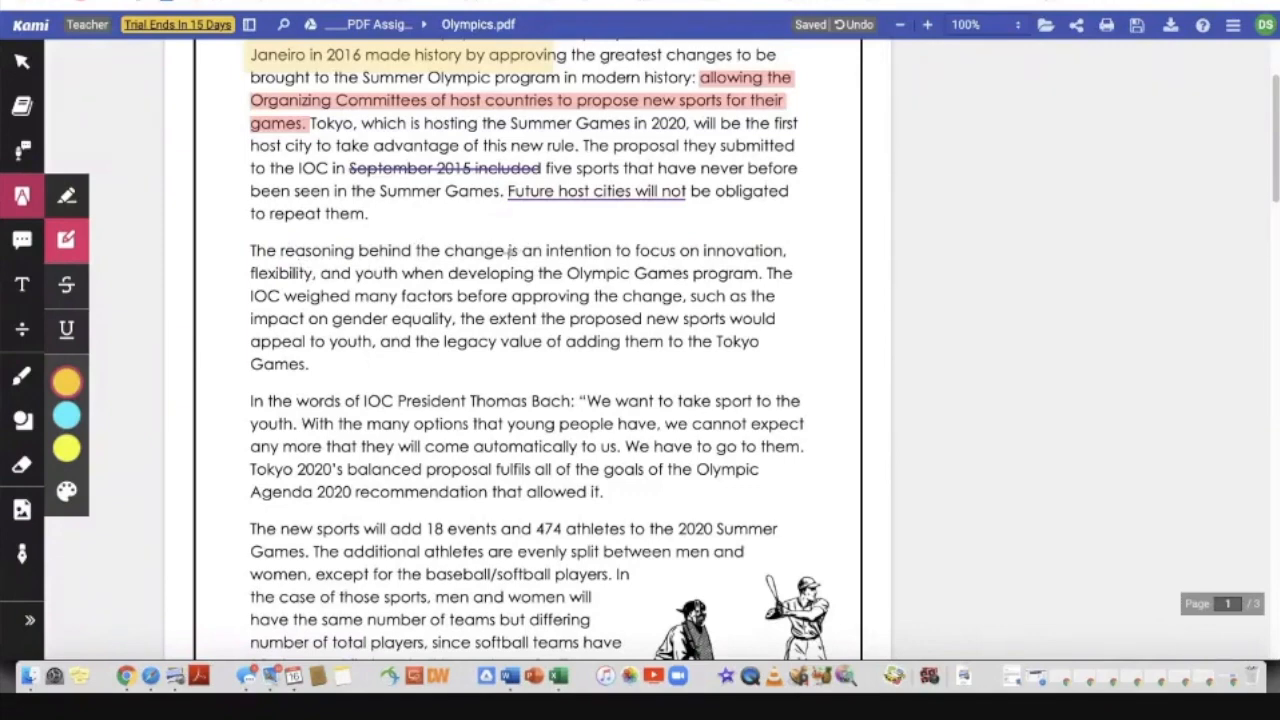
Step: Attach the text comment "What is your reaction to this change?" to the first sentence of the second paragraph
click(22, 240)
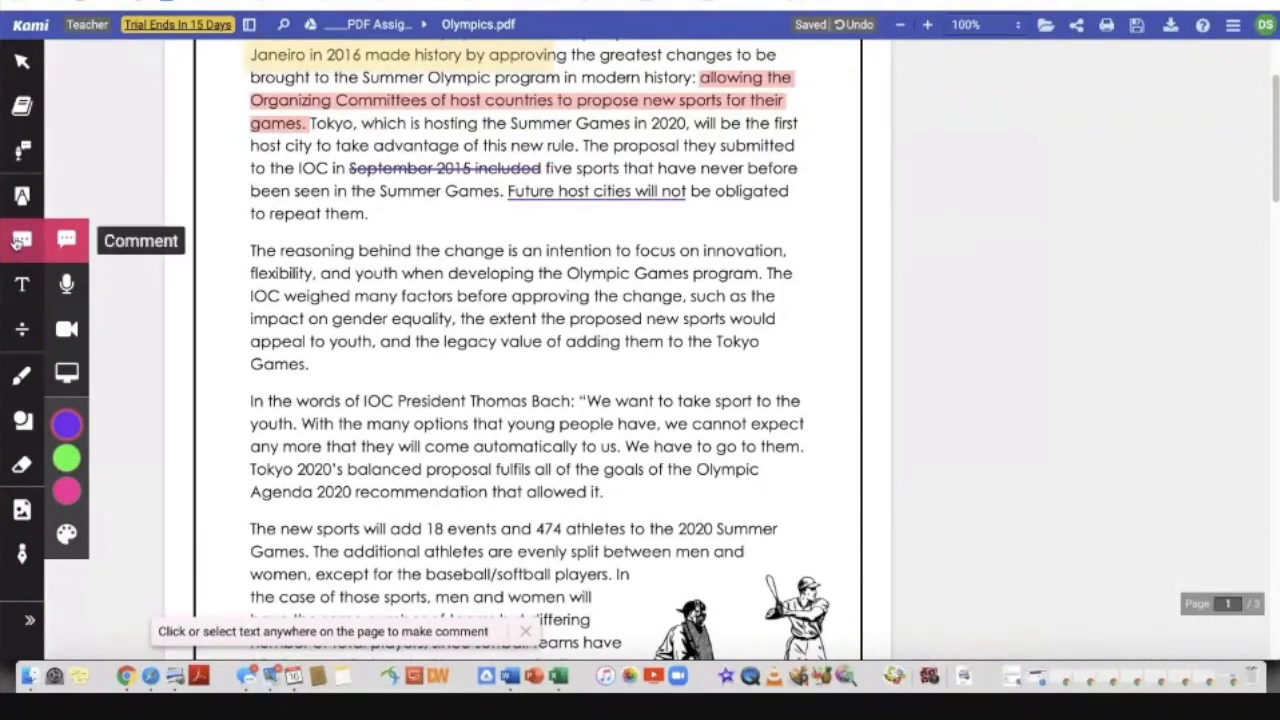
click(66, 240)
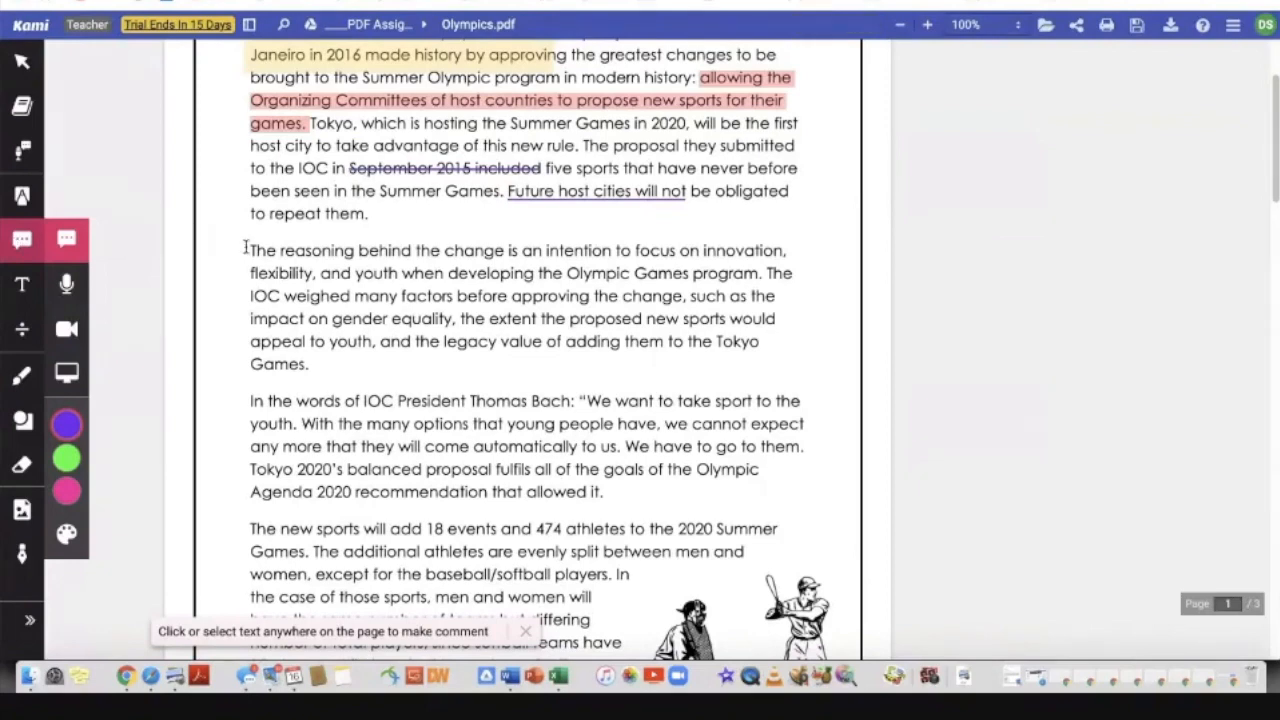
drag(247, 250, 767, 273)
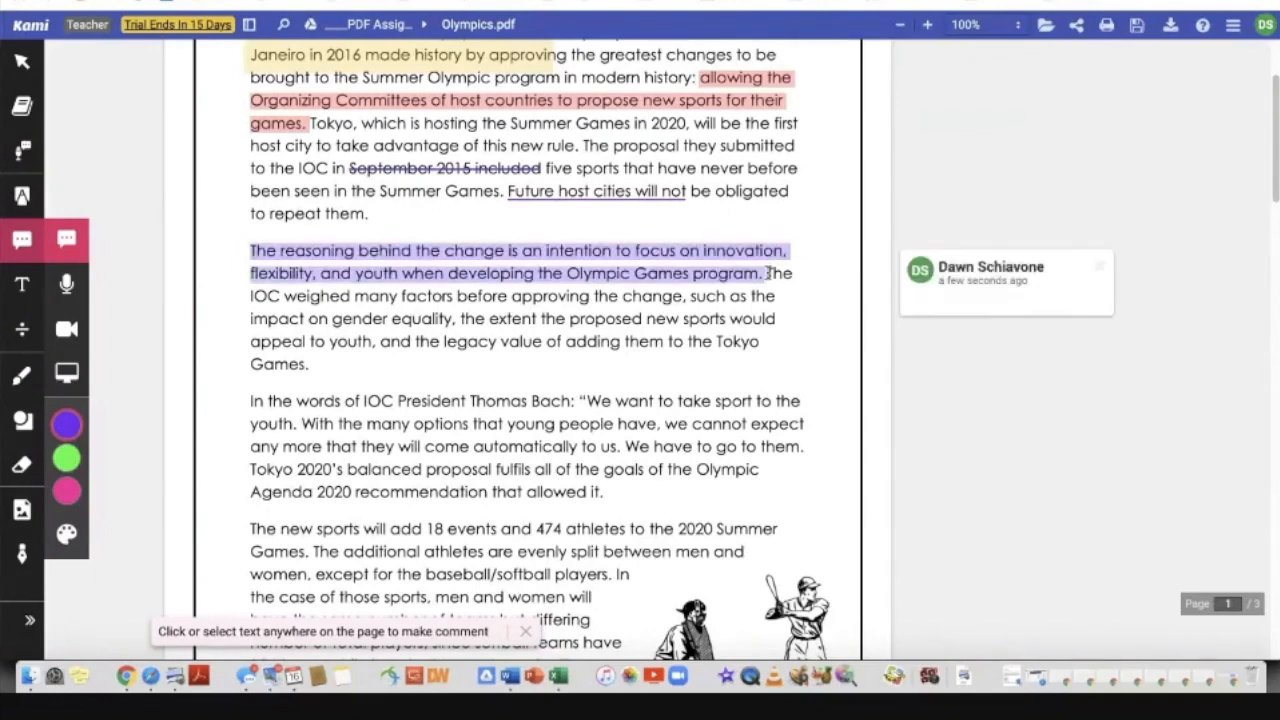
scroll(972, 207, down, 1)
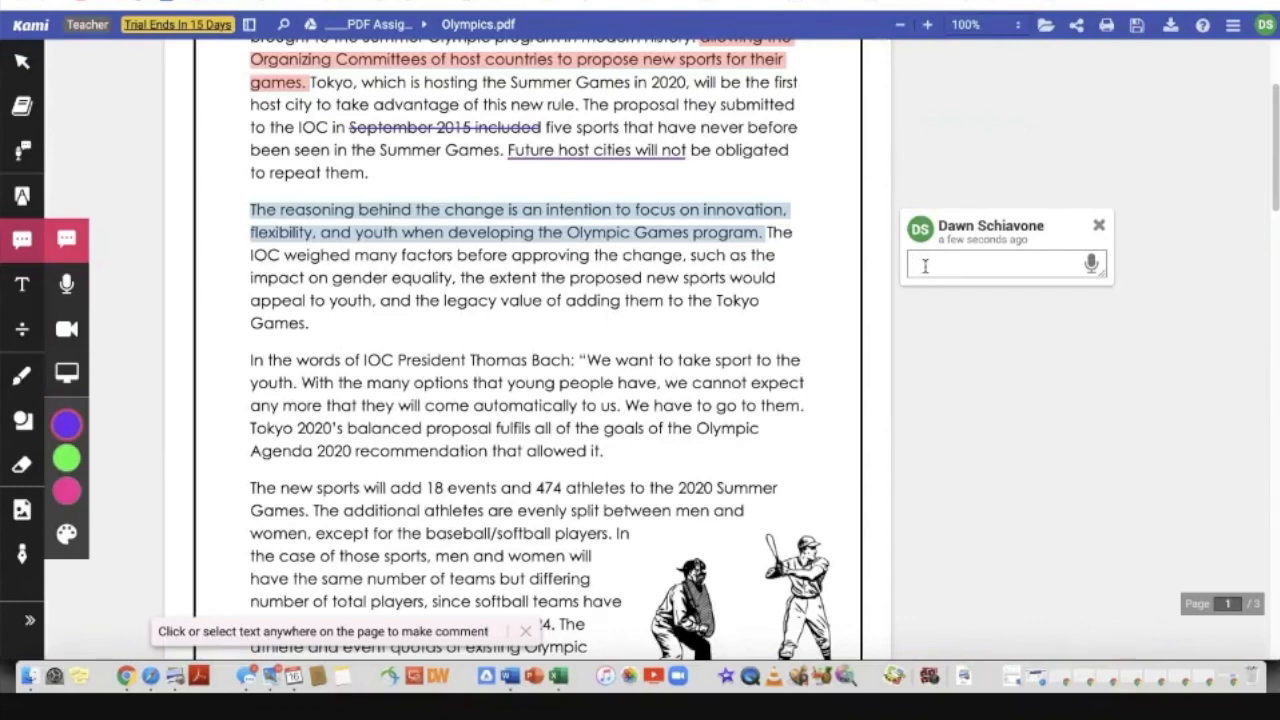
text(What is your reaction to this)
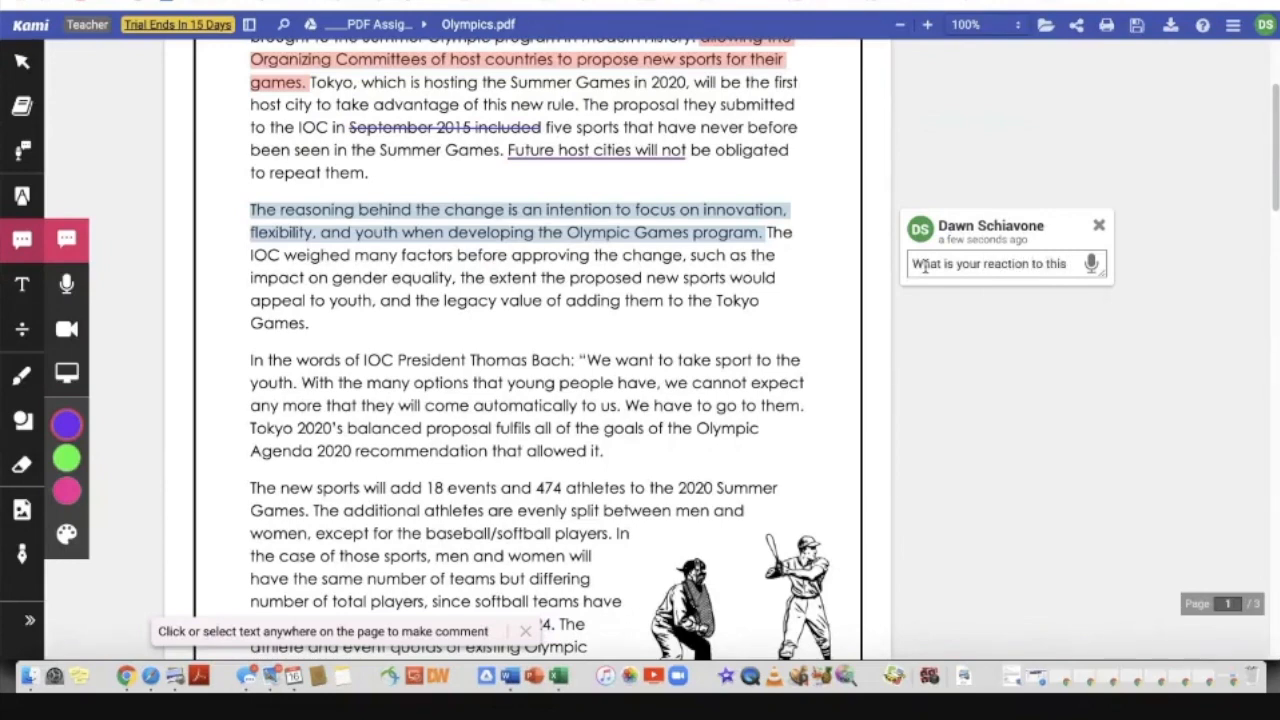
text( change?)
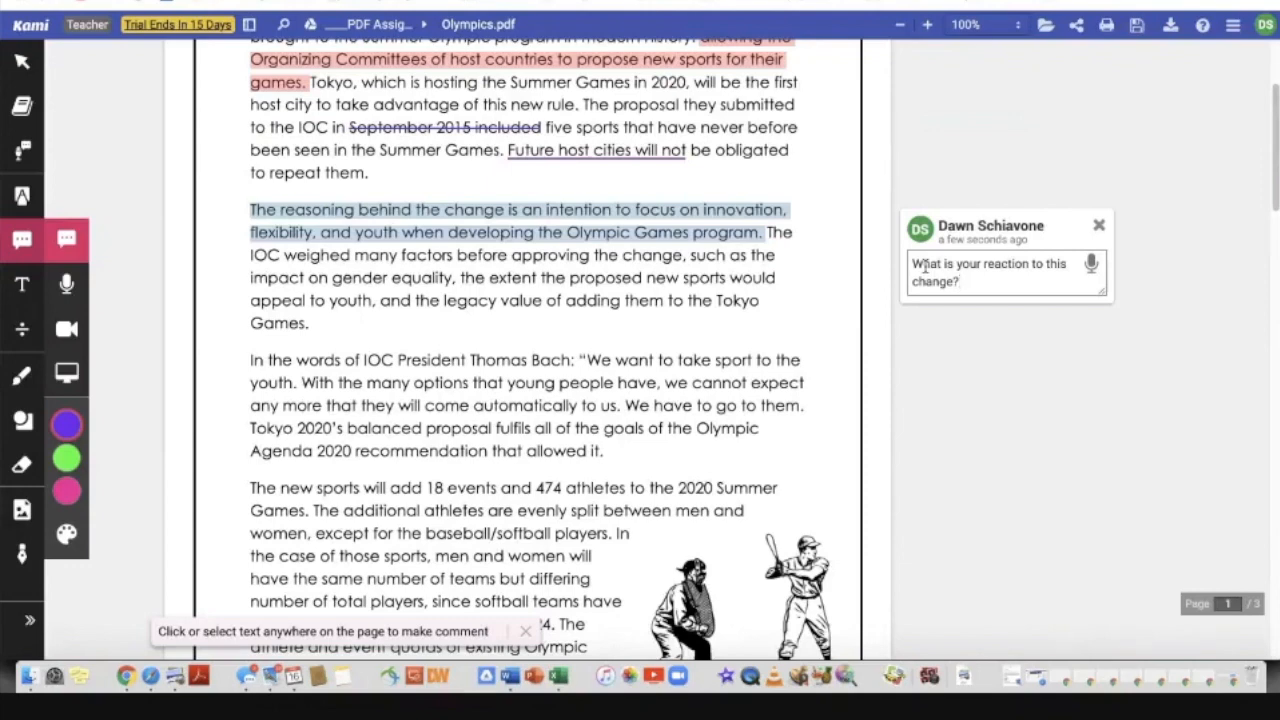
click(967, 351)
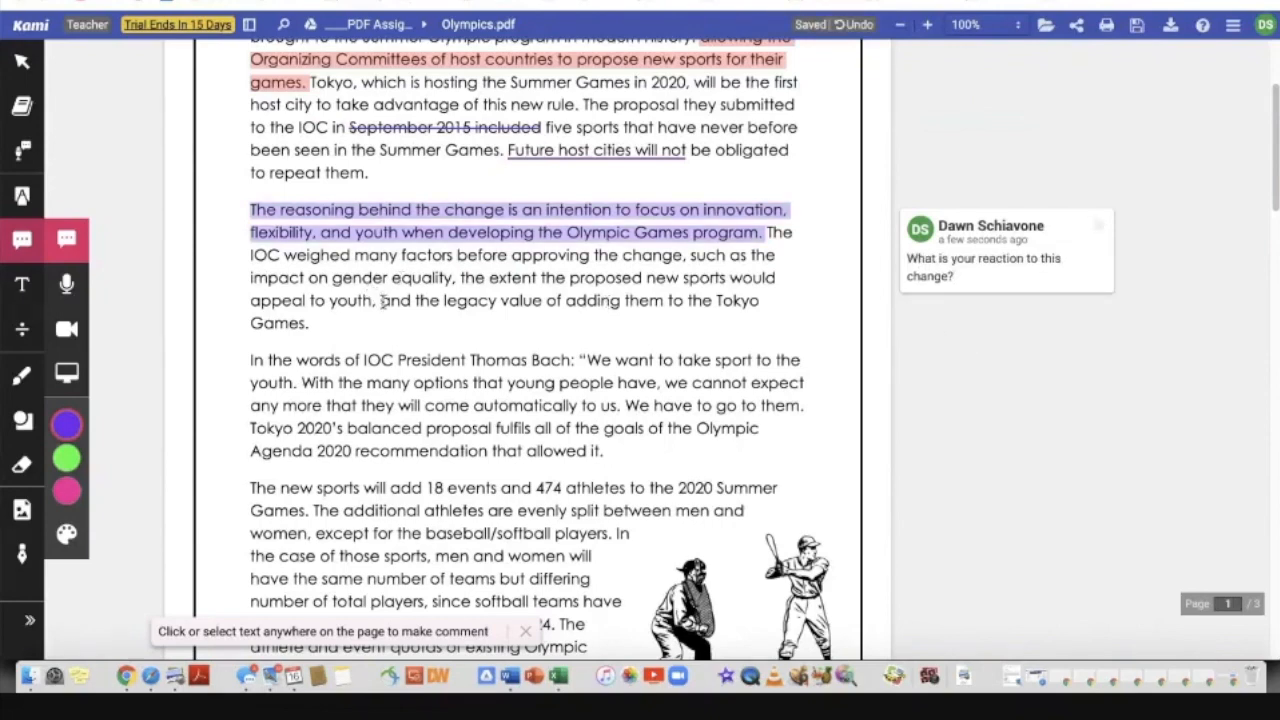
Step: Comment on "and the legacy value of adding them to the Tokyo" by dictating "and this is how I can simply put in my answer to the teachers prompt."
drag(383, 300, 762, 306)
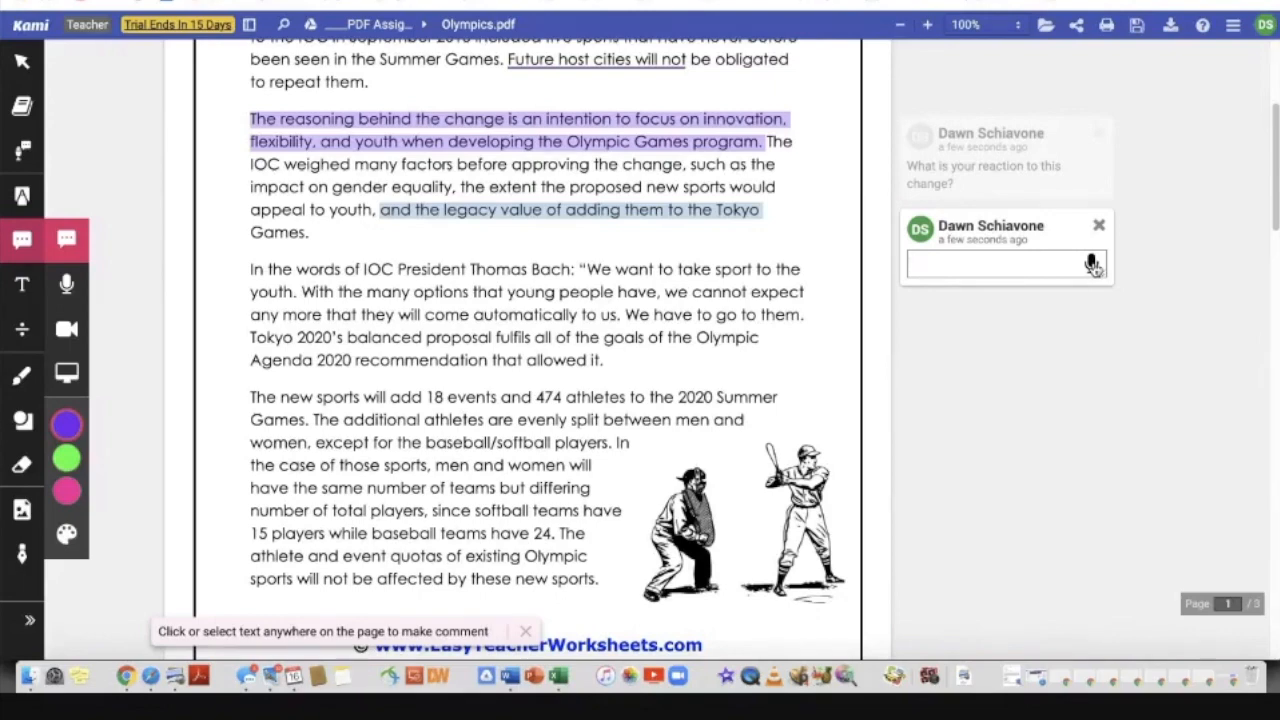
click(1093, 263)
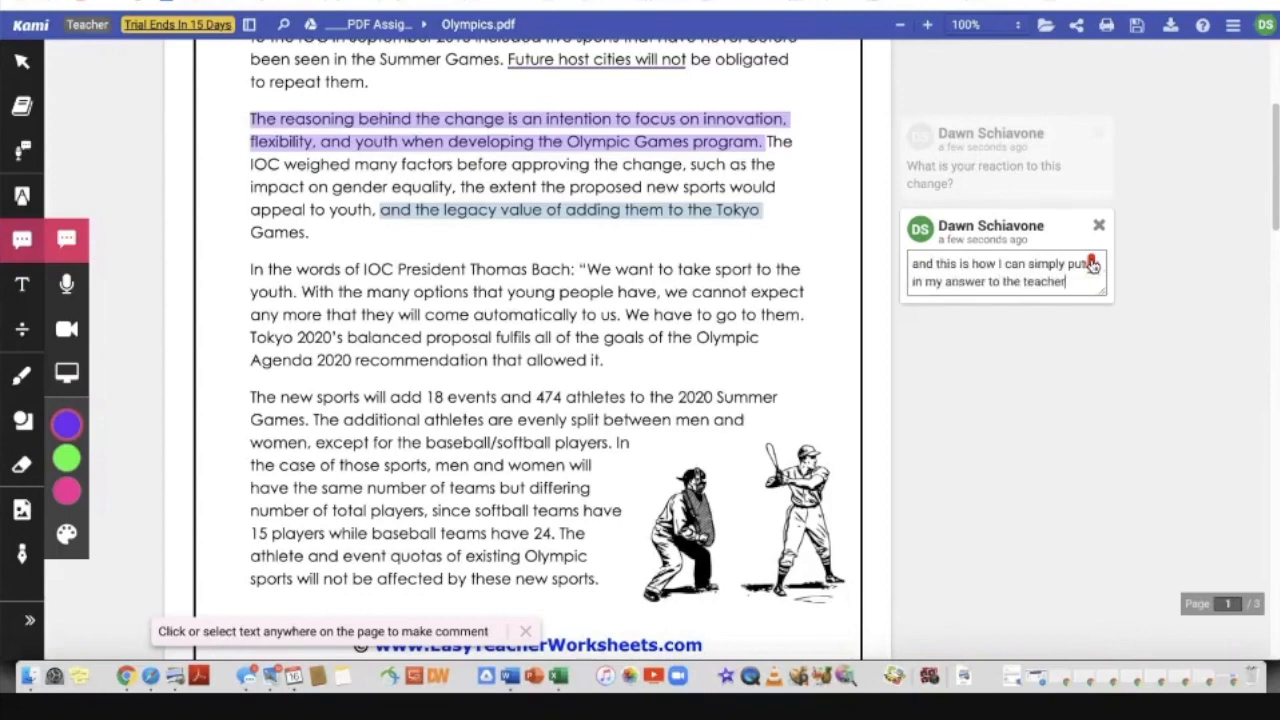
click(1091, 262)
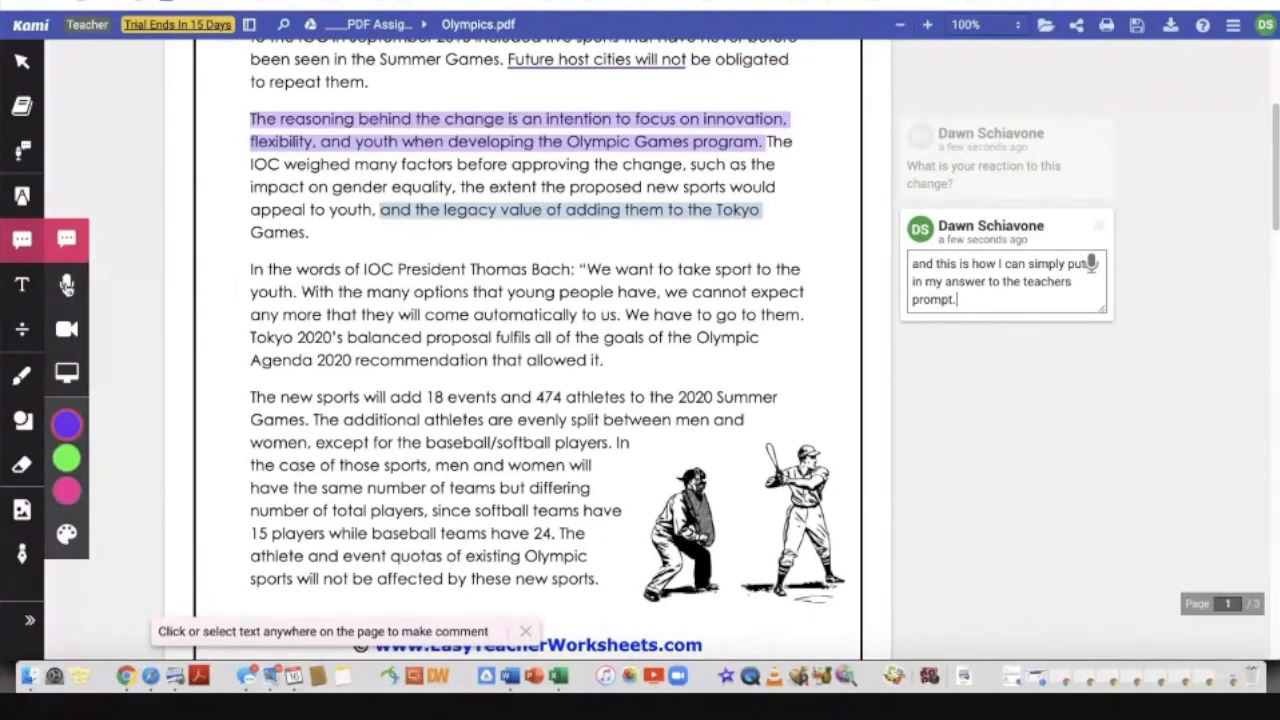
Step: Record an audio comment of about 20 seconds on "In the words of IOC President Thomas Bach:" and switch to the video comment tool
click(67, 286)
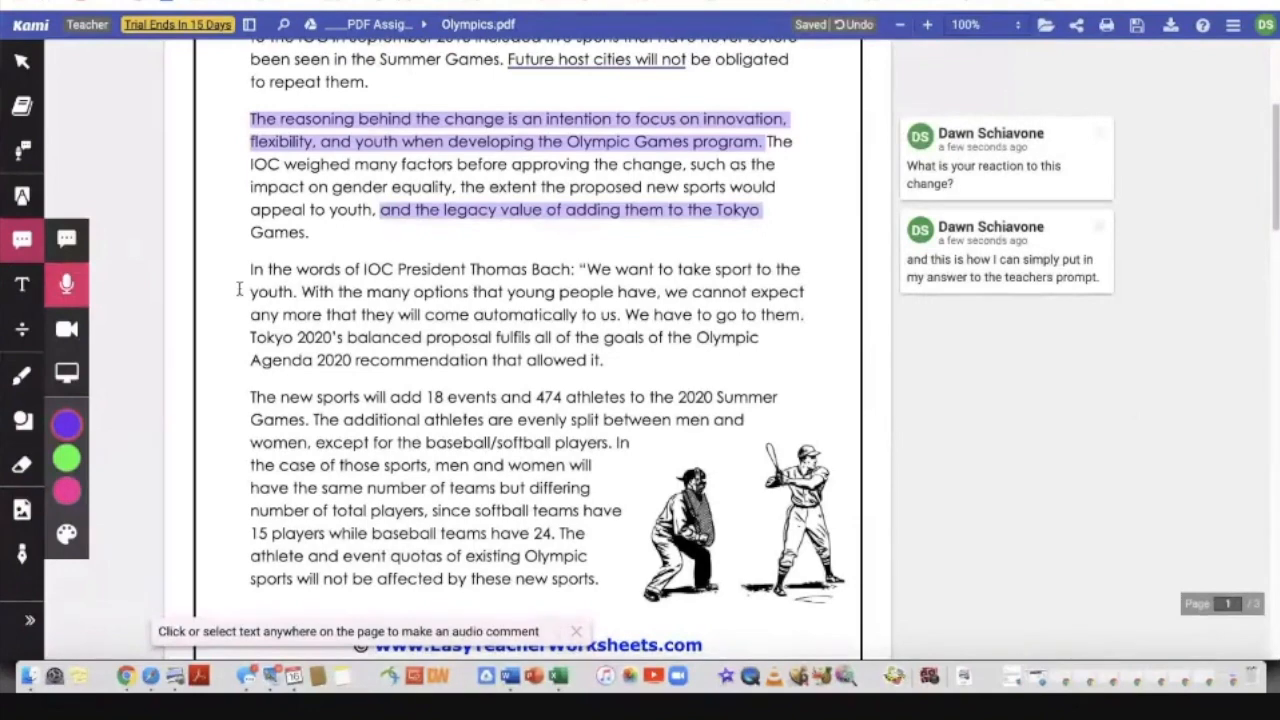
drag(246, 268, 579, 270)
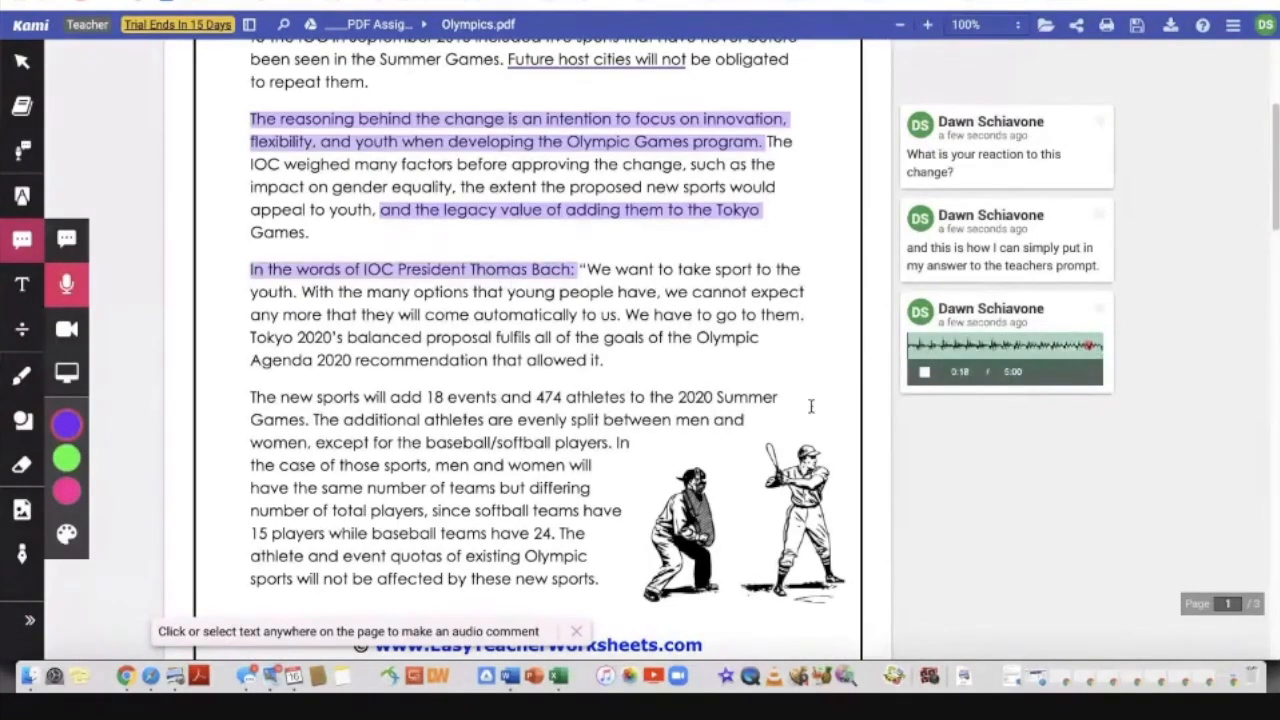
click(926, 376)
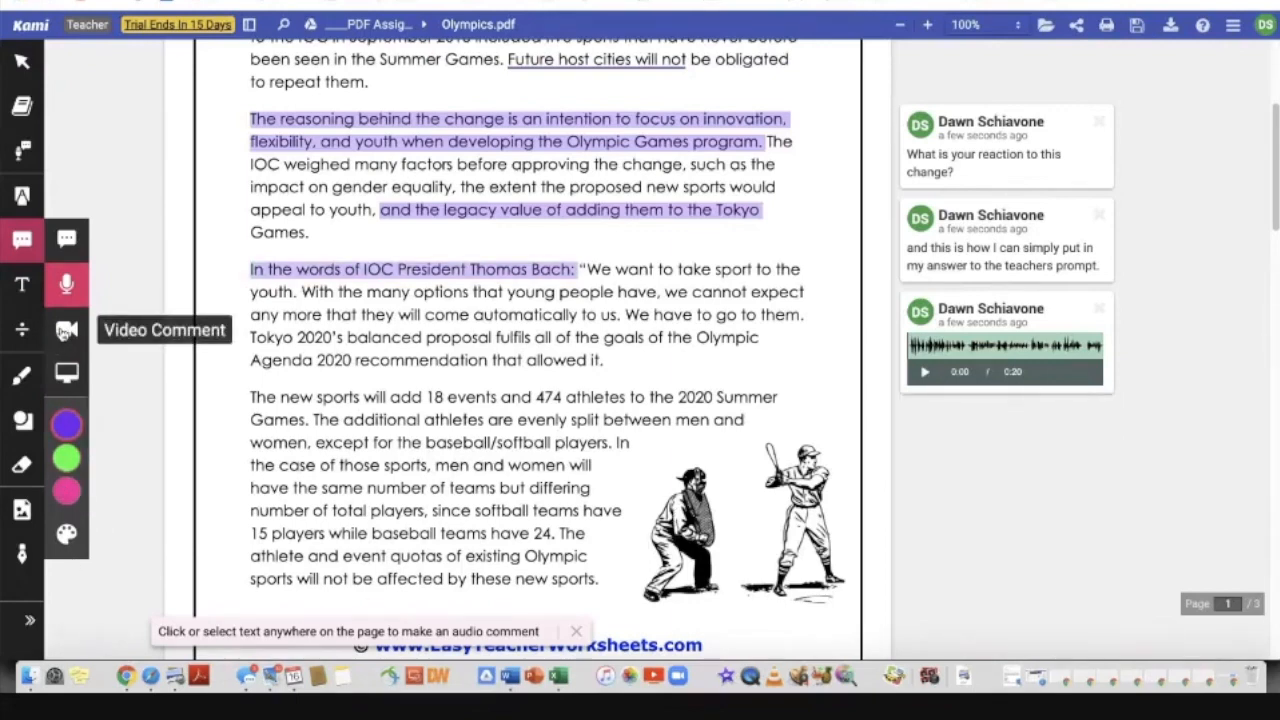
click(65, 331)
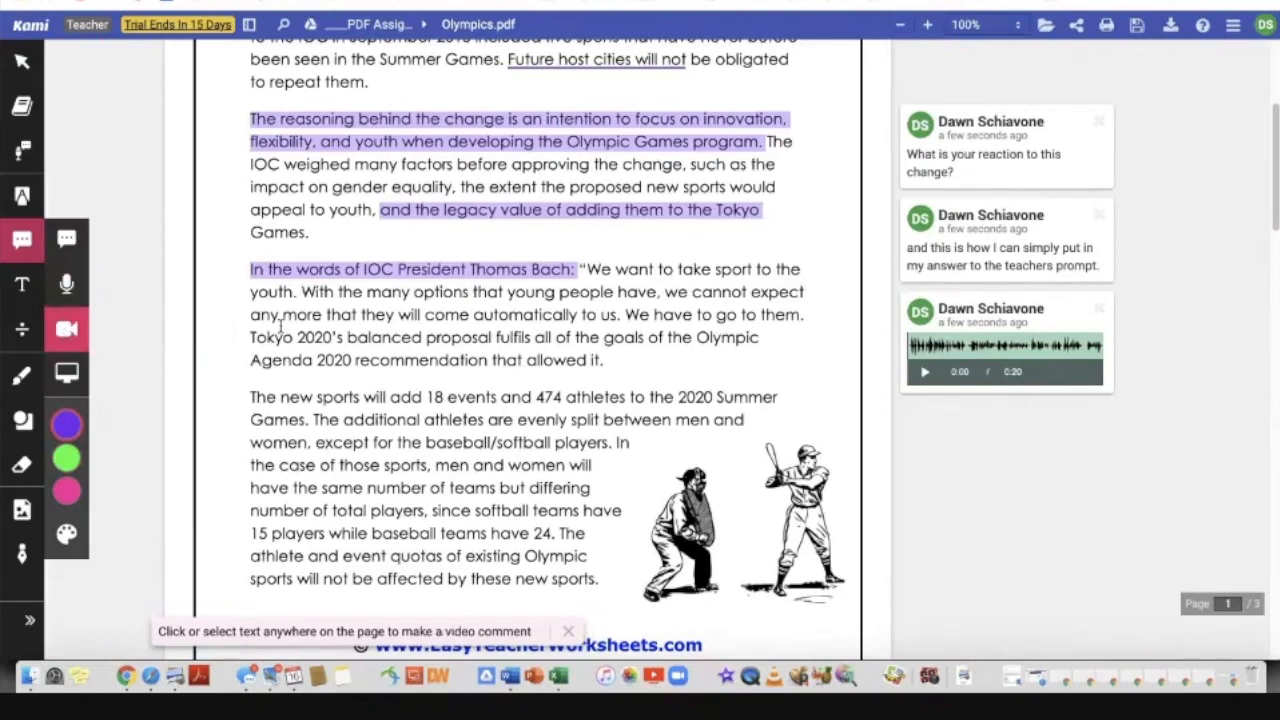
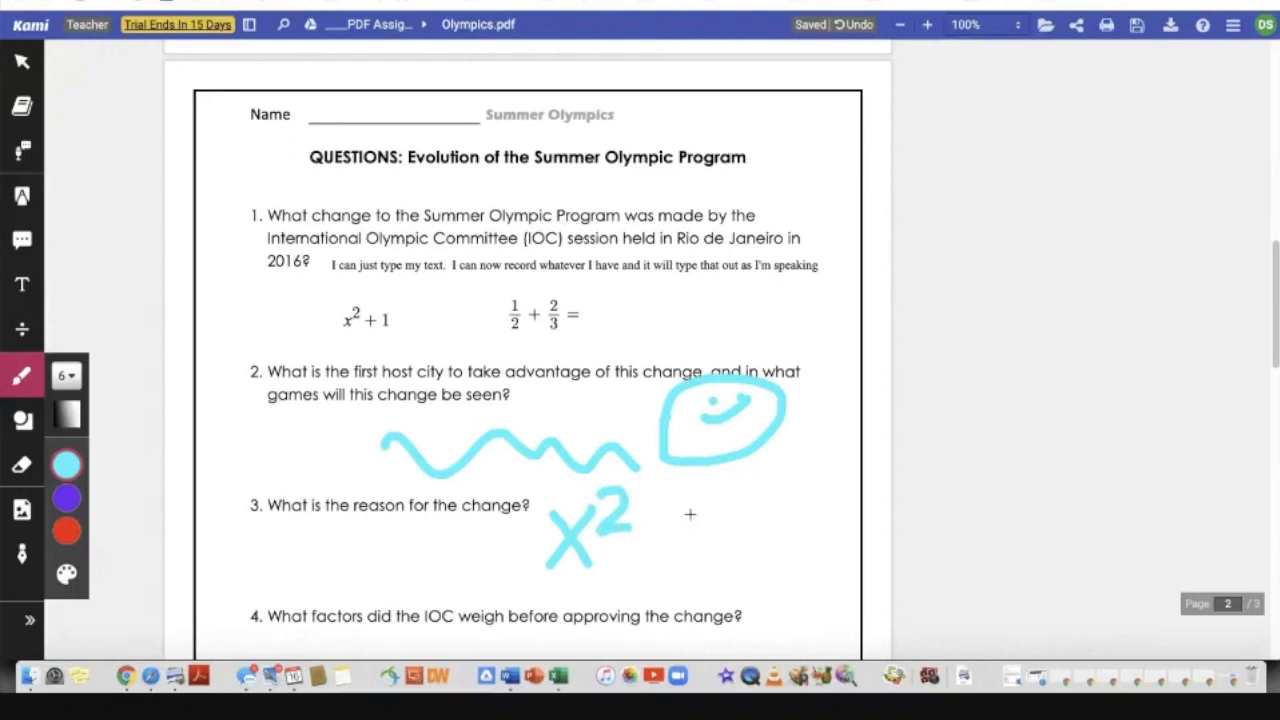
Step: Handwrite "+ 1" in light blue after the freehand x² beside question 3
mouse_move(665, 518)
mouse_down()
mouse_move(669, 561)
mouse_move(665, 533)
mouse_move(692, 528)
mouse_move(728, 562)
mouse_up()
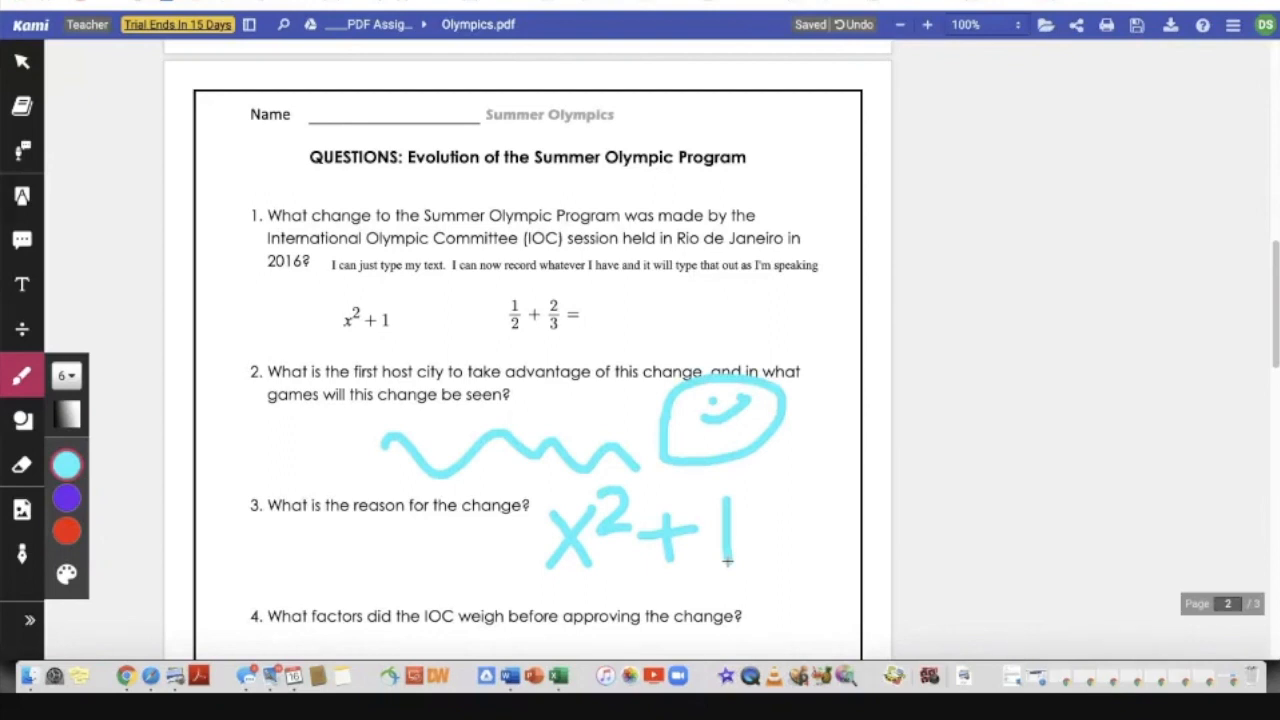
Step: Draw a black circle of thickness 4 between questions 2 and 3, and a matching square beside the fraction equation
click(23, 421)
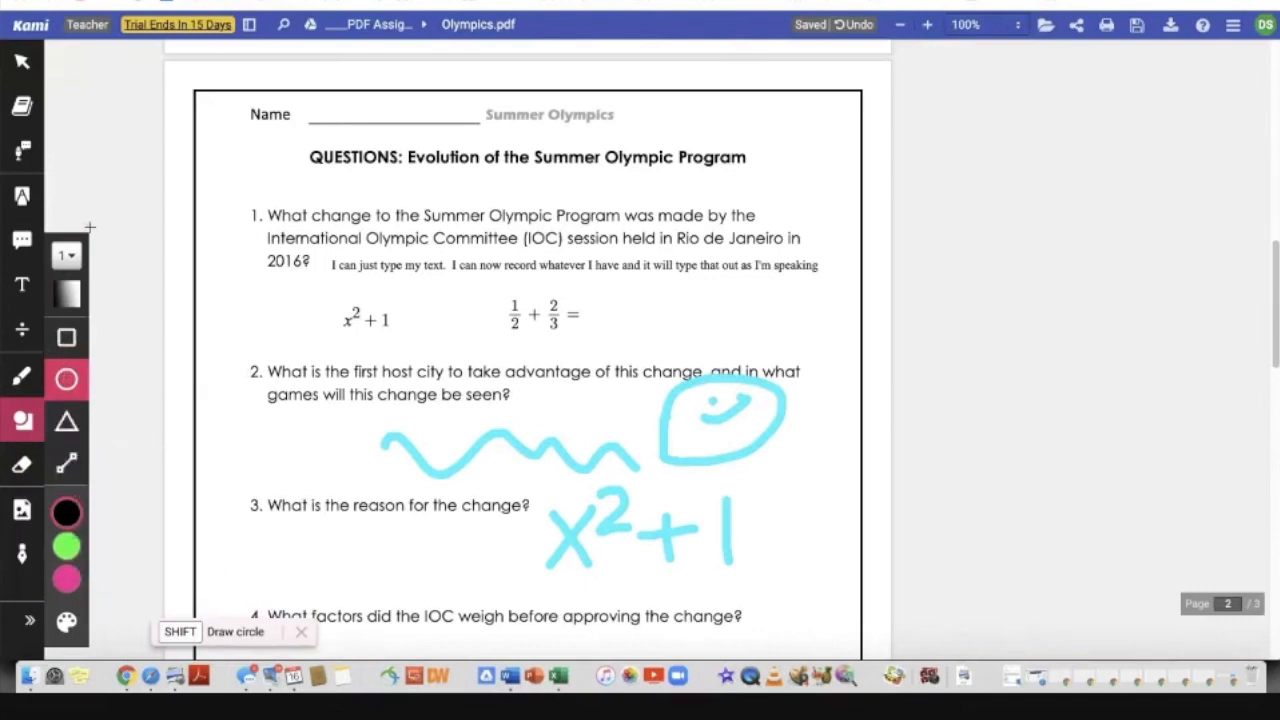
click(66, 255)
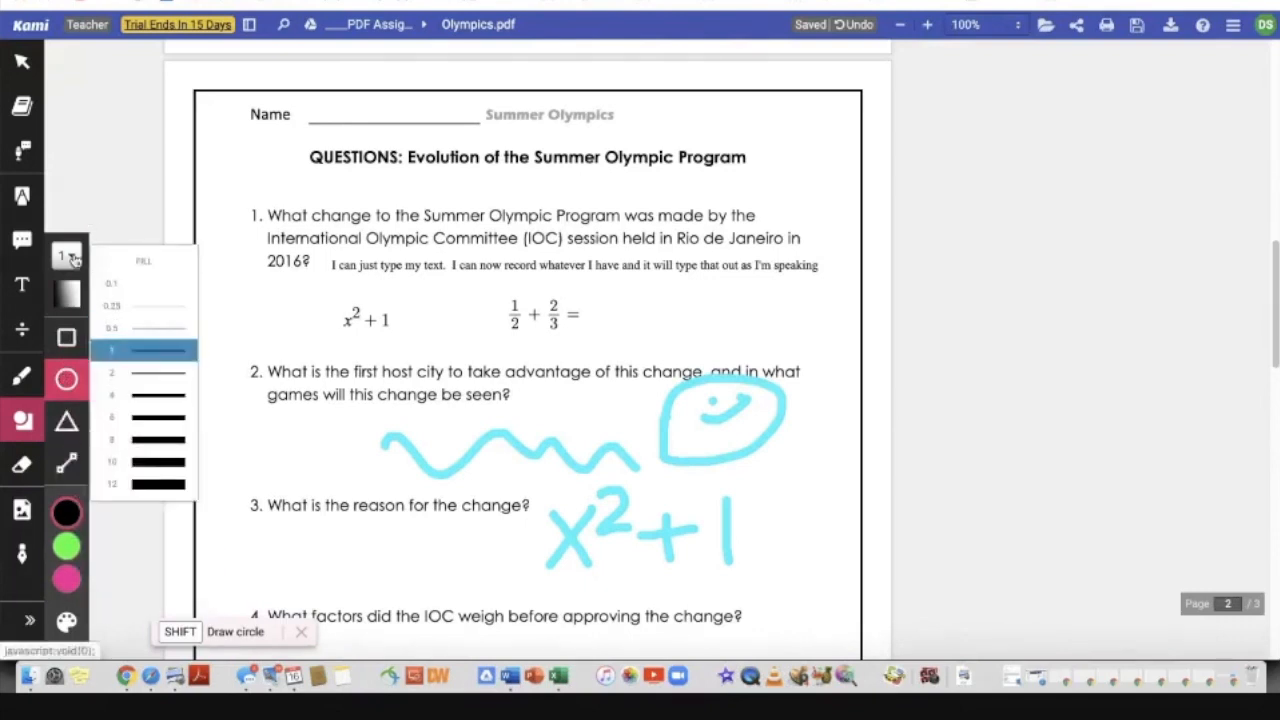
click(175, 397)
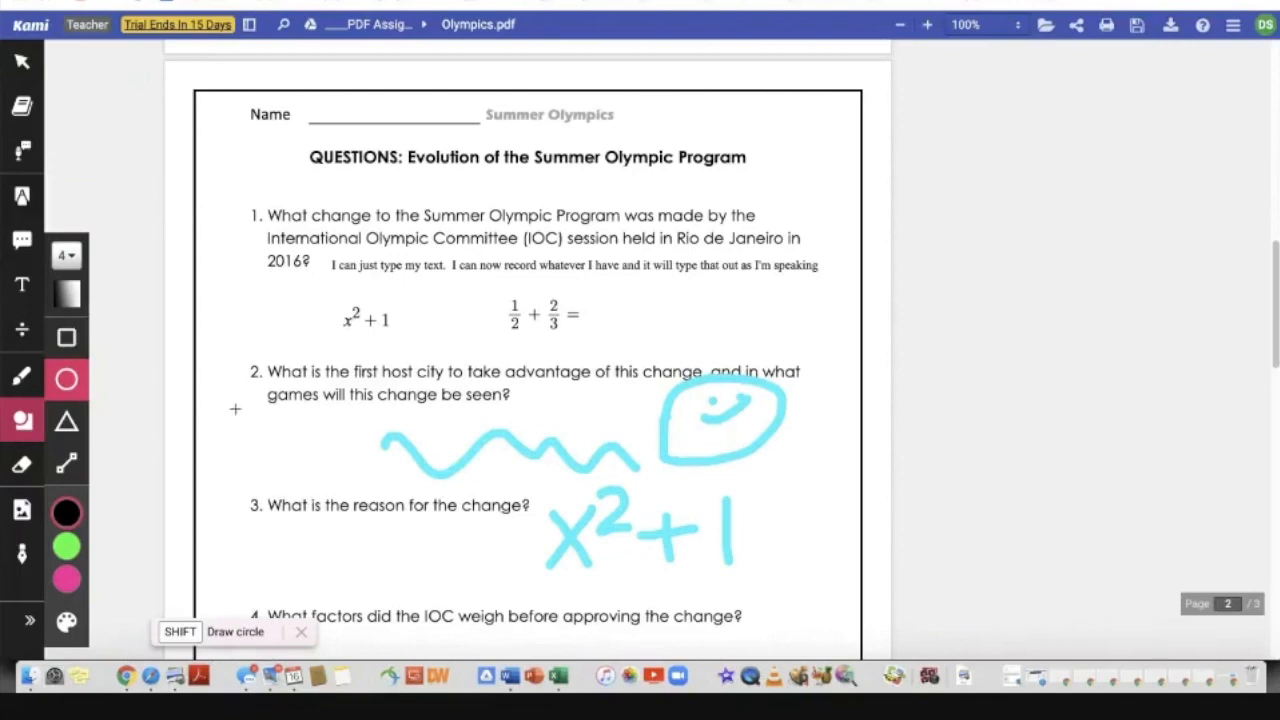
drag(268, 437, 372, 532)
click(62, 334)
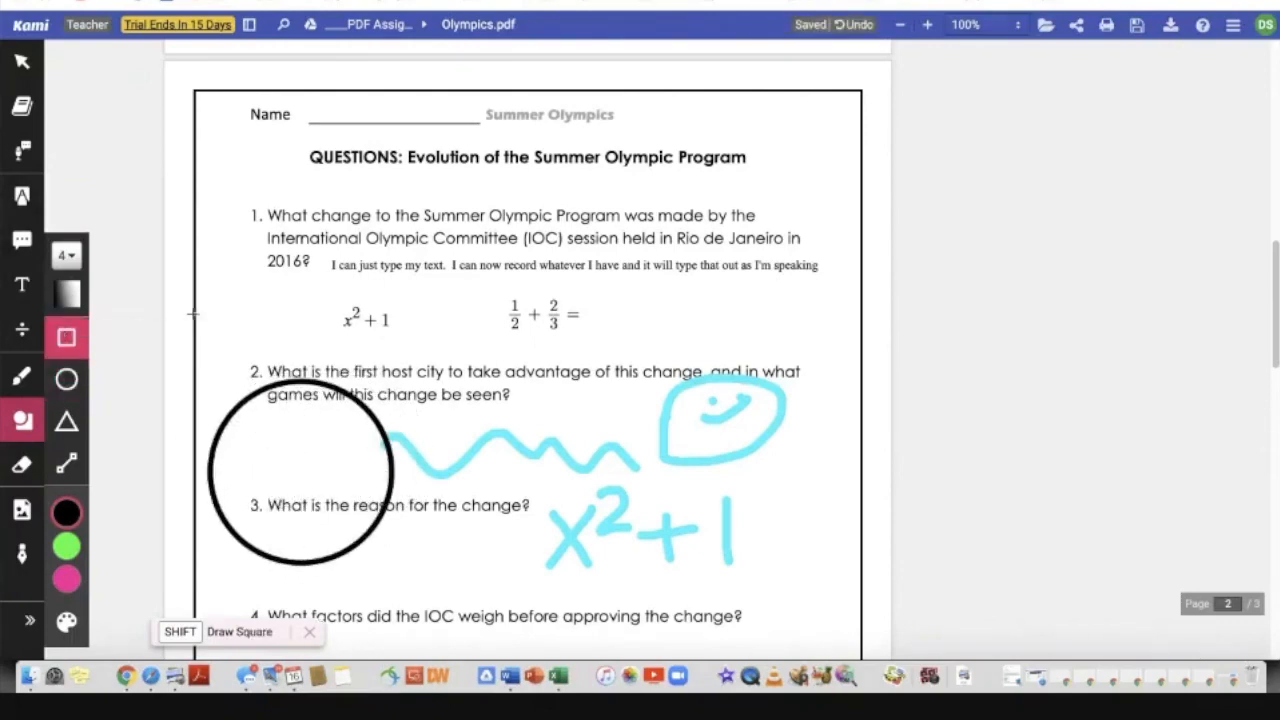
drag(632, 281, 748, 521)
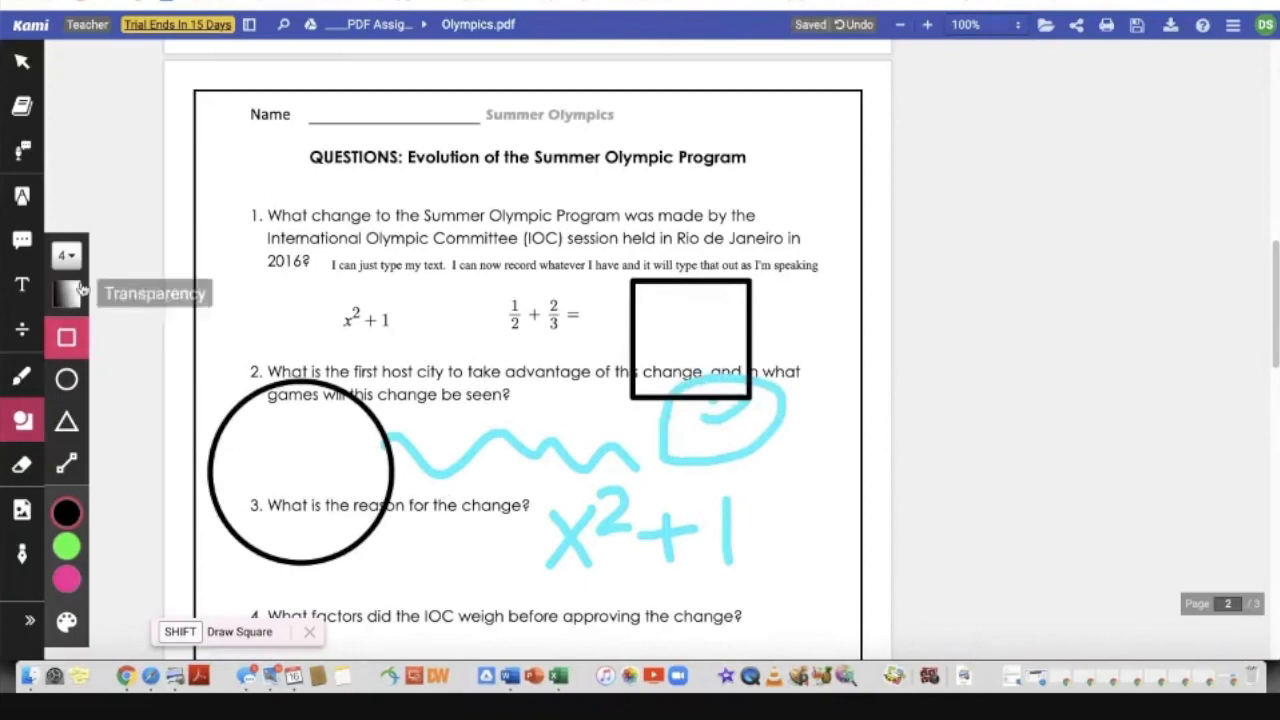
Step: Move the black circle up so it surrounds the typed x² + 1 expression under question 1
click(22, 62)
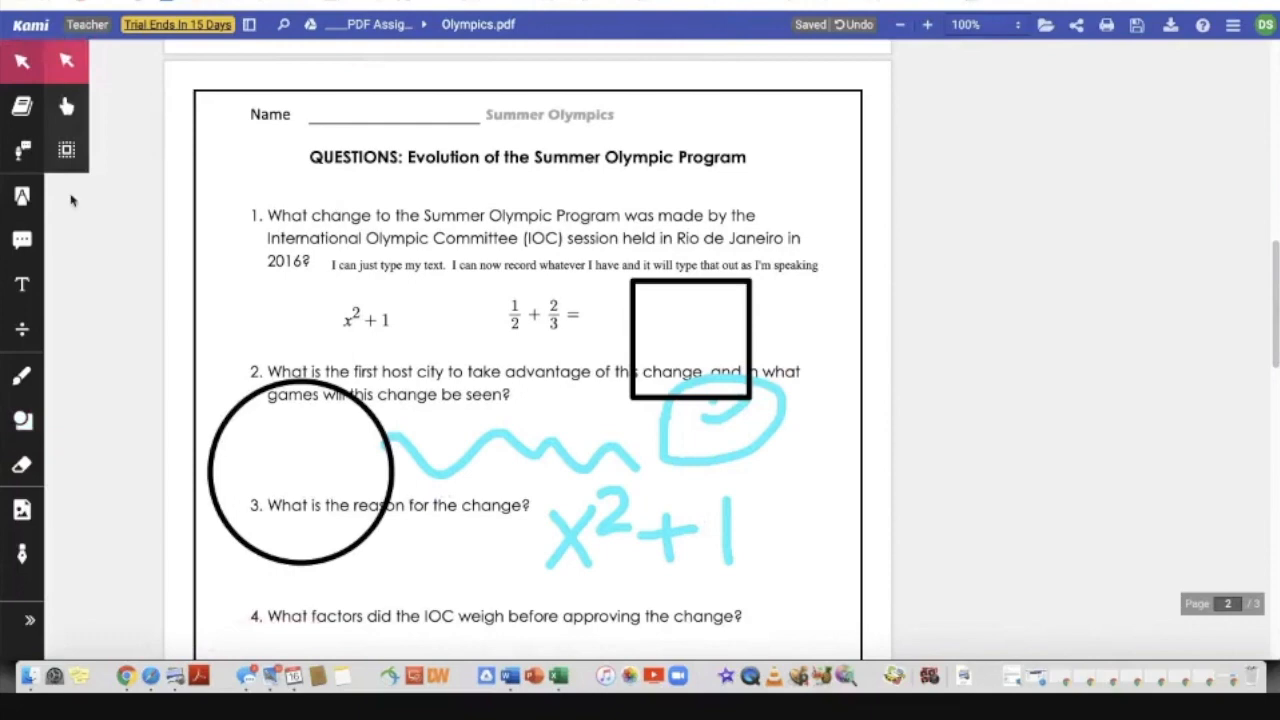
click(66, 150)
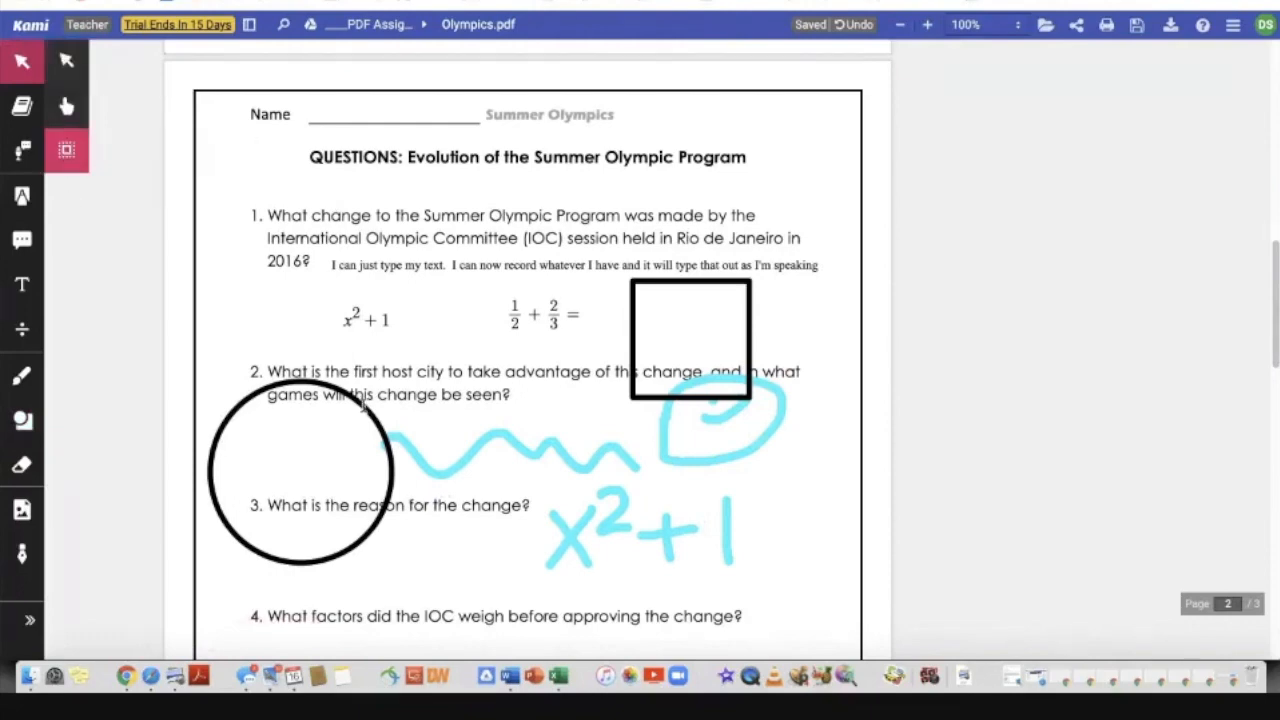
mouse_move(329, 420)
mouse_down()
mouse_move(429, 349)
mouse_move(415, 230)
mouse_up()
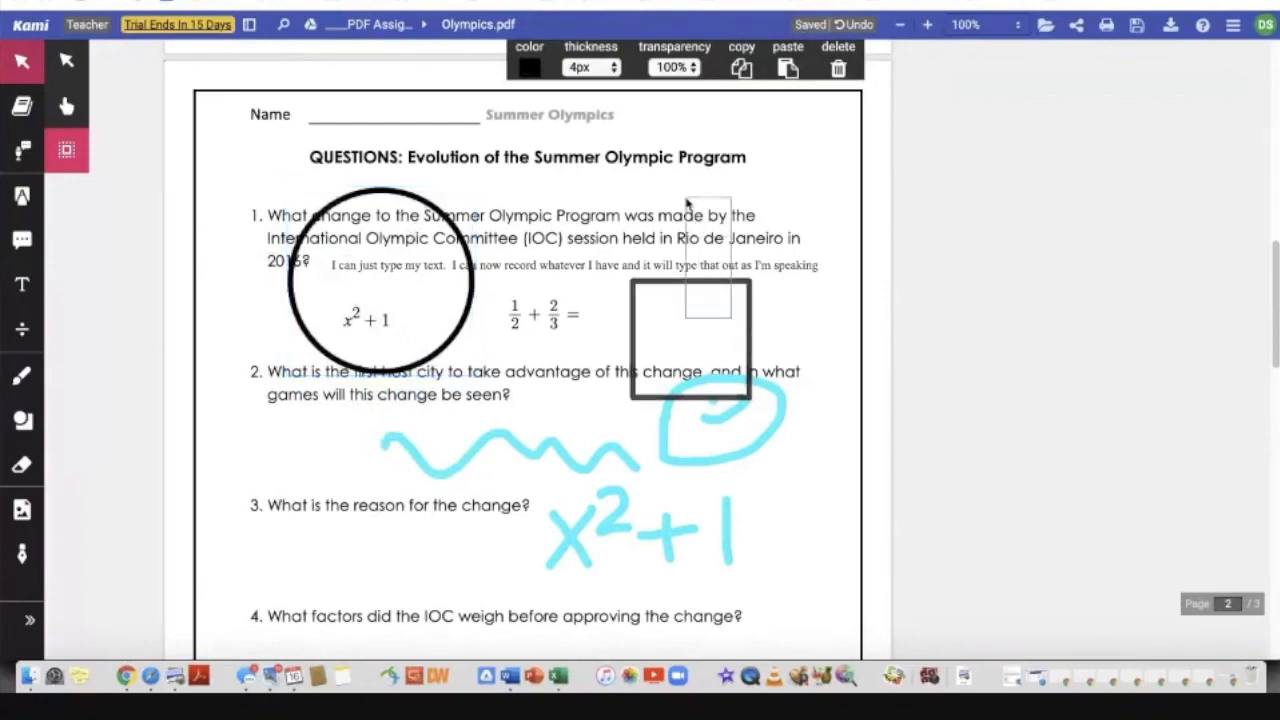
Step: Move the black square up so it overlaps the end of question 1 and the typed text line, clear of question 2
click(666, 310)
click(656, 283)
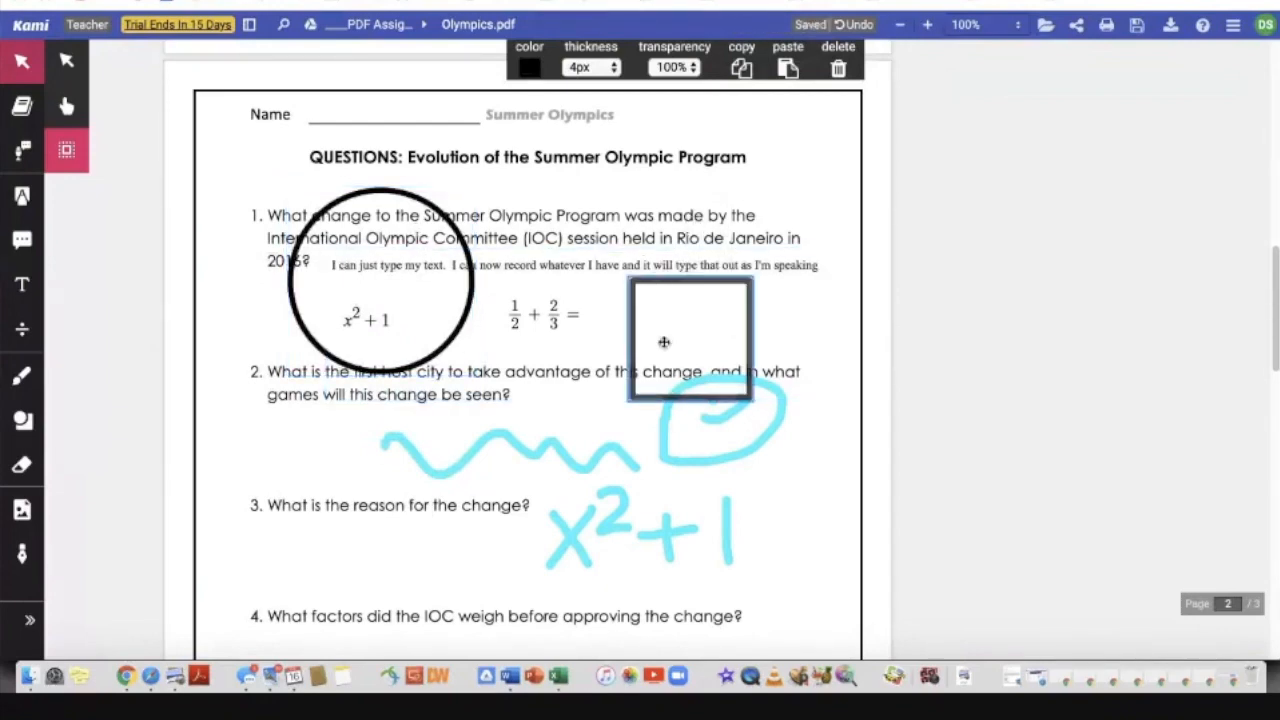
click(809, 472)
click(749, 330)
mouse_move(706, 294)
mouse_down()
mouse_move(716, 208)
mouse_move(740, 295)
mouse_move(632, 386)
mouse_move(725, 260)
mouse_move(683, 258)
mouse_up()
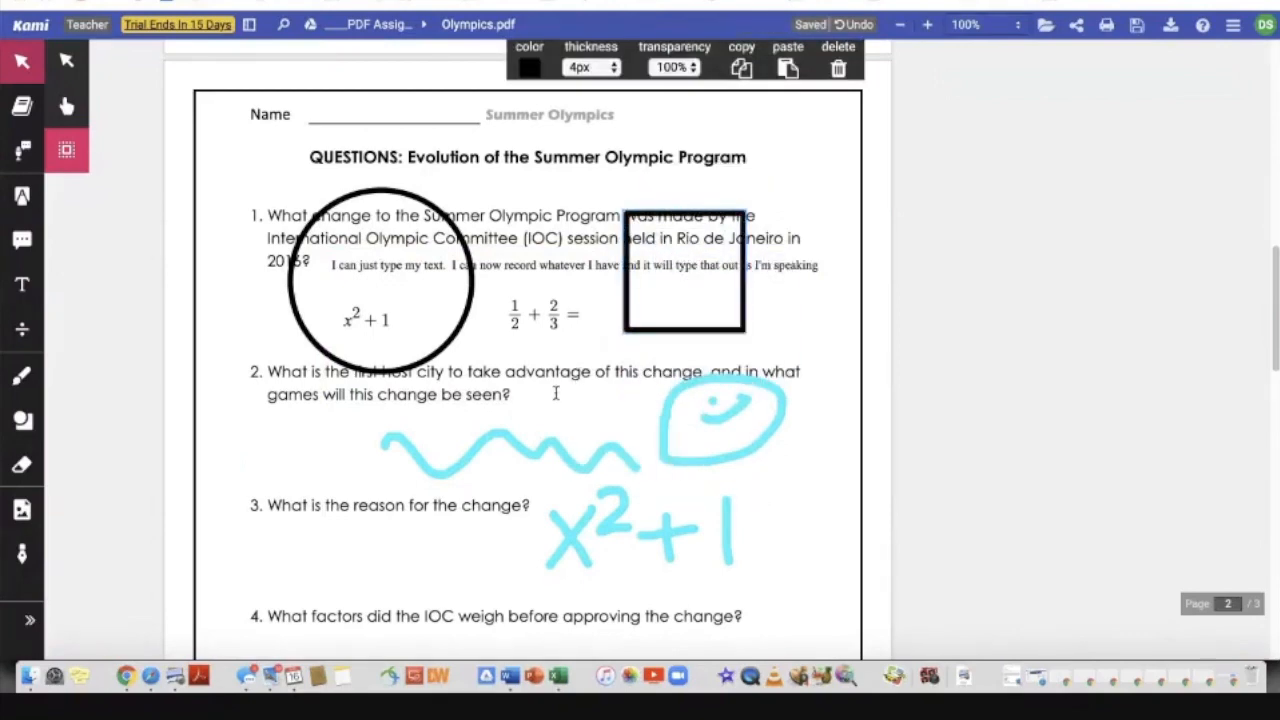
Step: Erase the red text highlight and the yellow box highlight from the first paragraph on page 1 using the eraser's markup mode
click(21, 467)
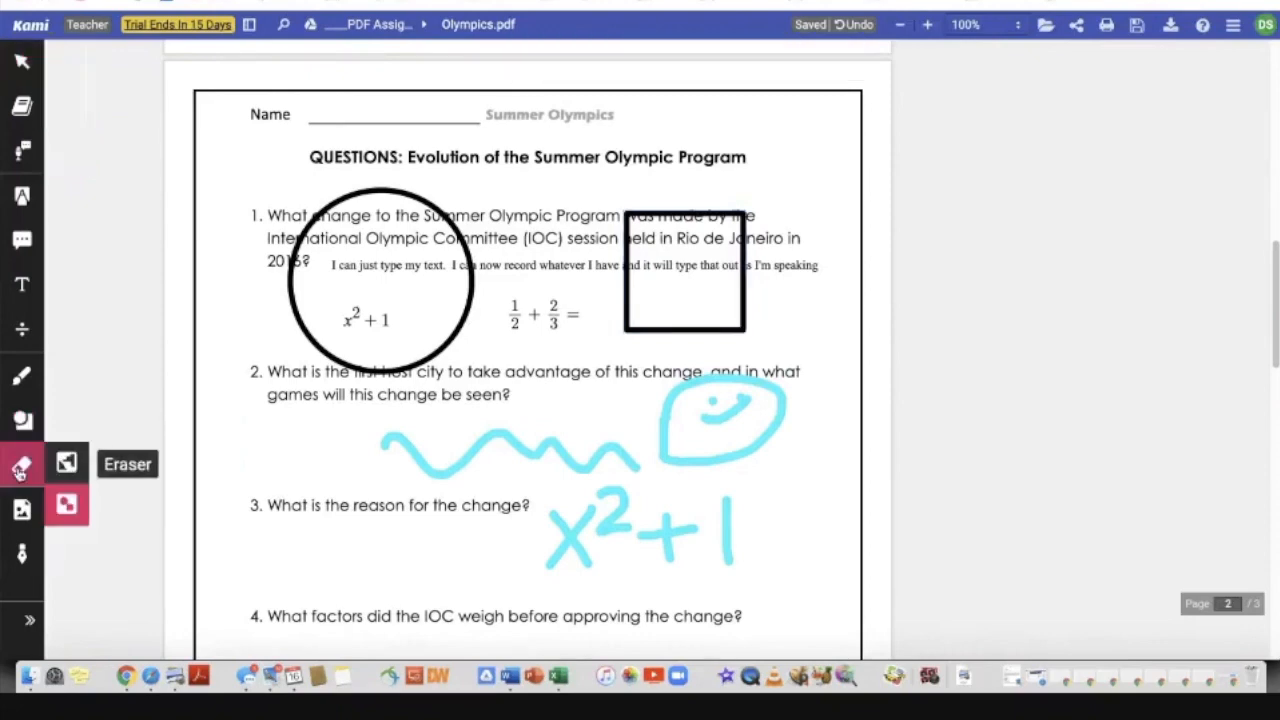
click(73, 467)
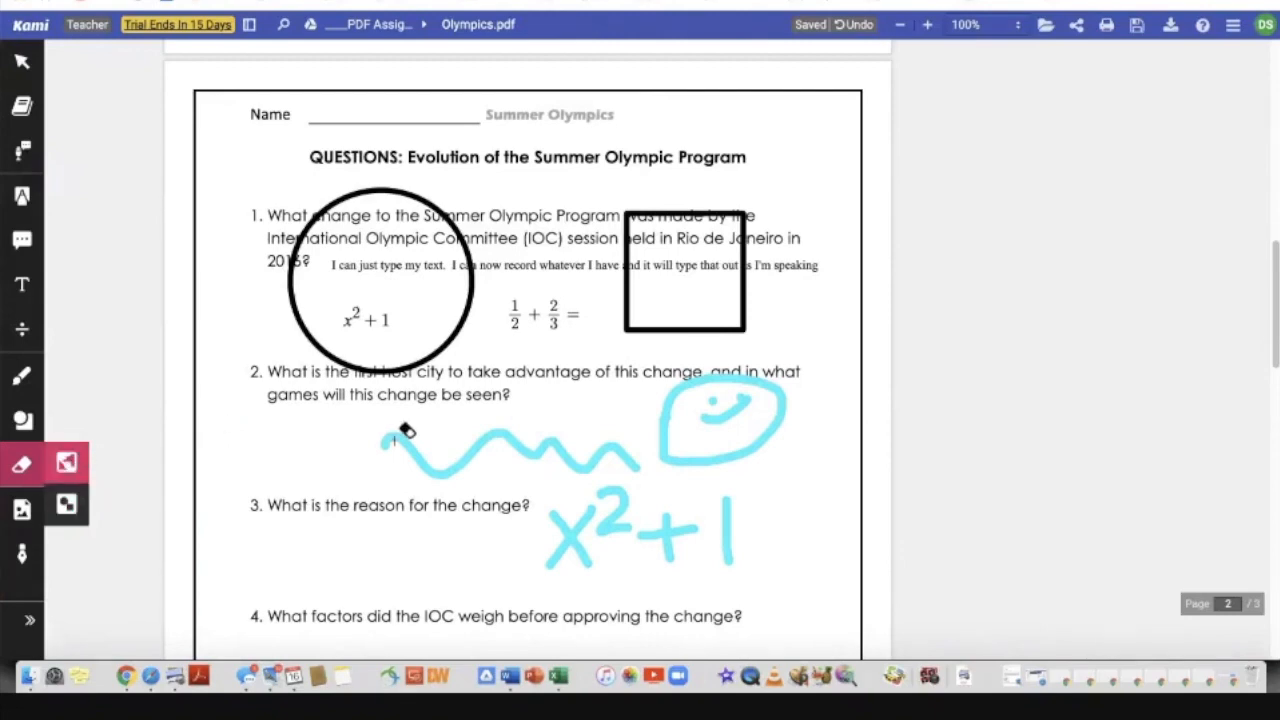
scroll(405, 430, up, 2)
scroll(405, 430, up, 8)
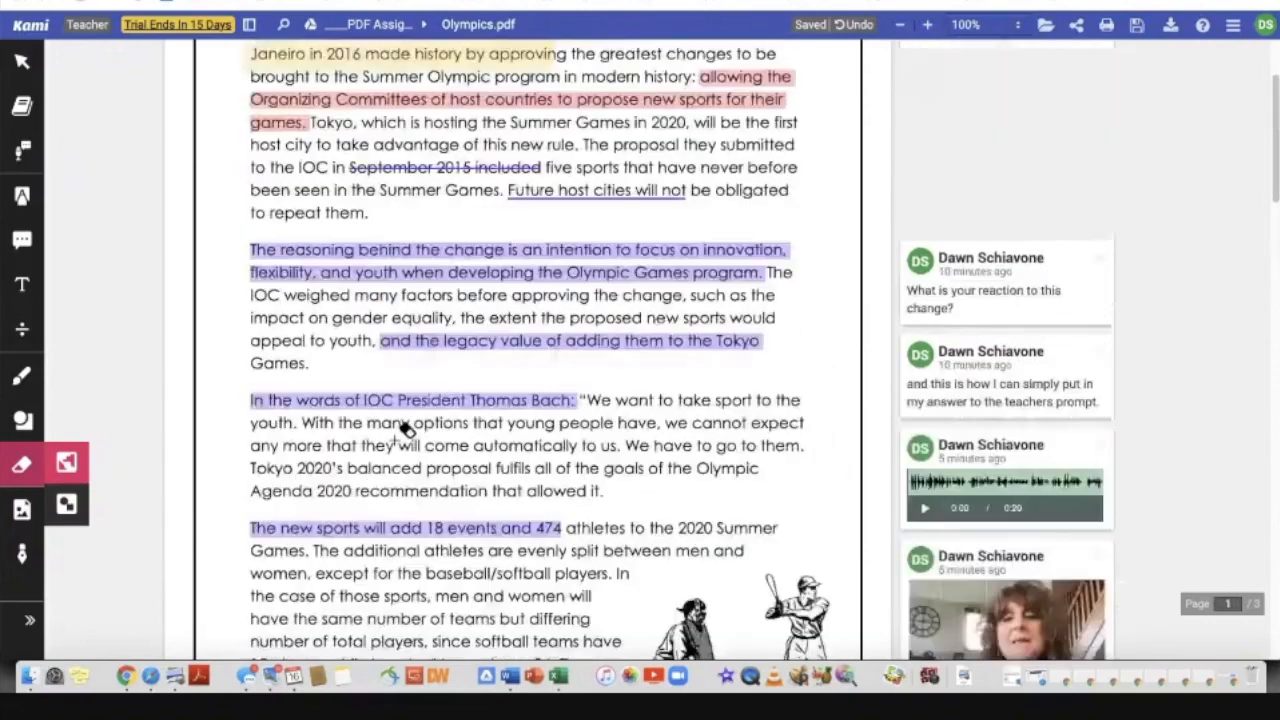
scroll(405, 428, up, 2)
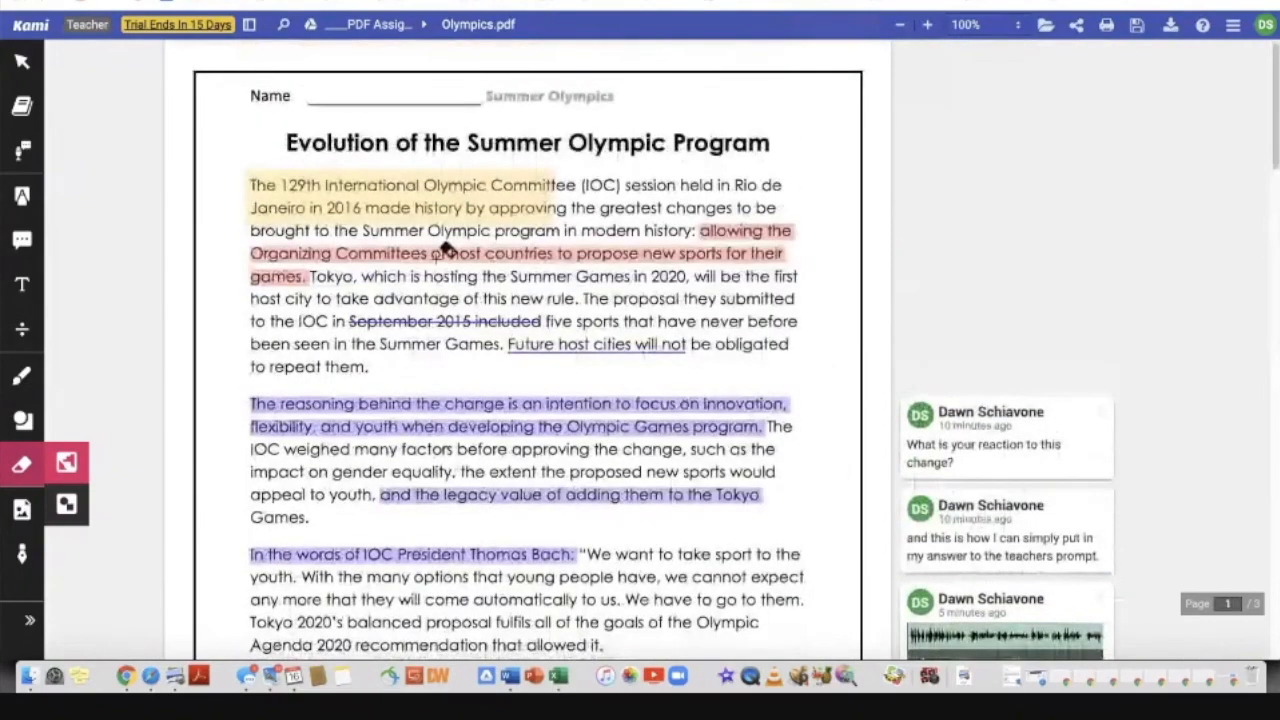
click(451, 244)
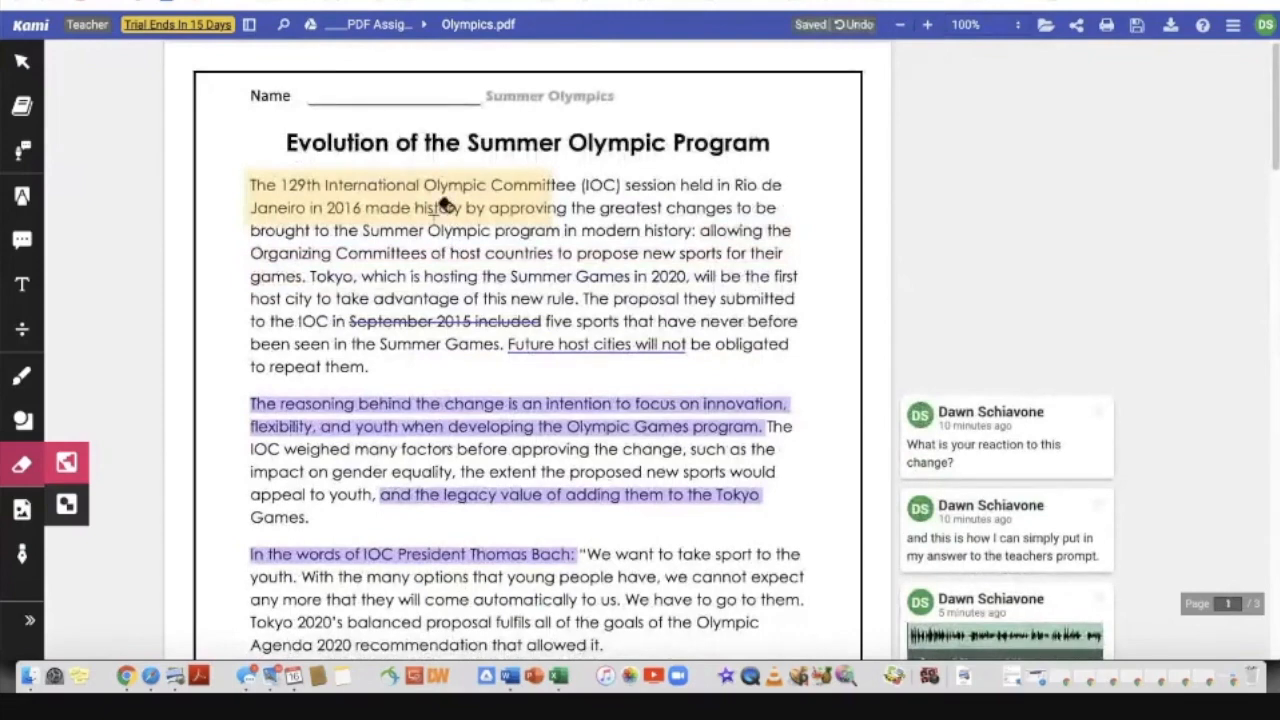
click(443, 197)
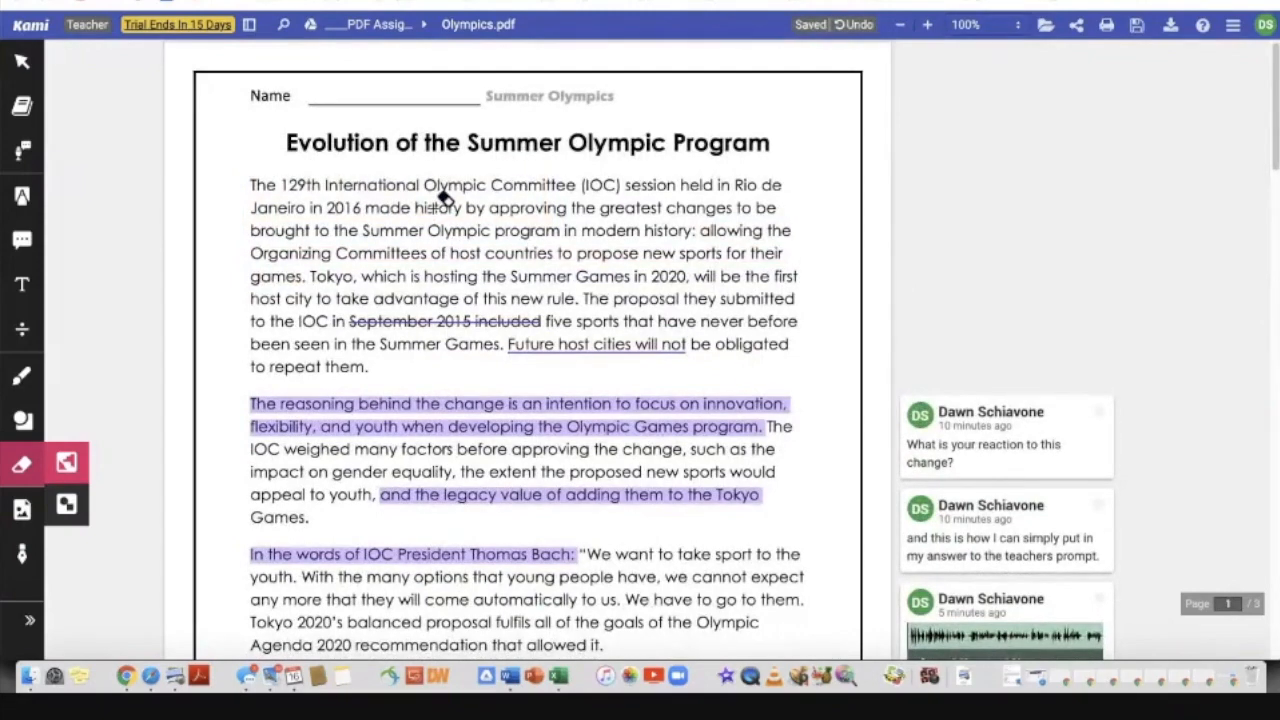
Step: Use the other eraser mode to remove the black circle, the light blue wavy line and the smiley face from page 2
click(65, 510)
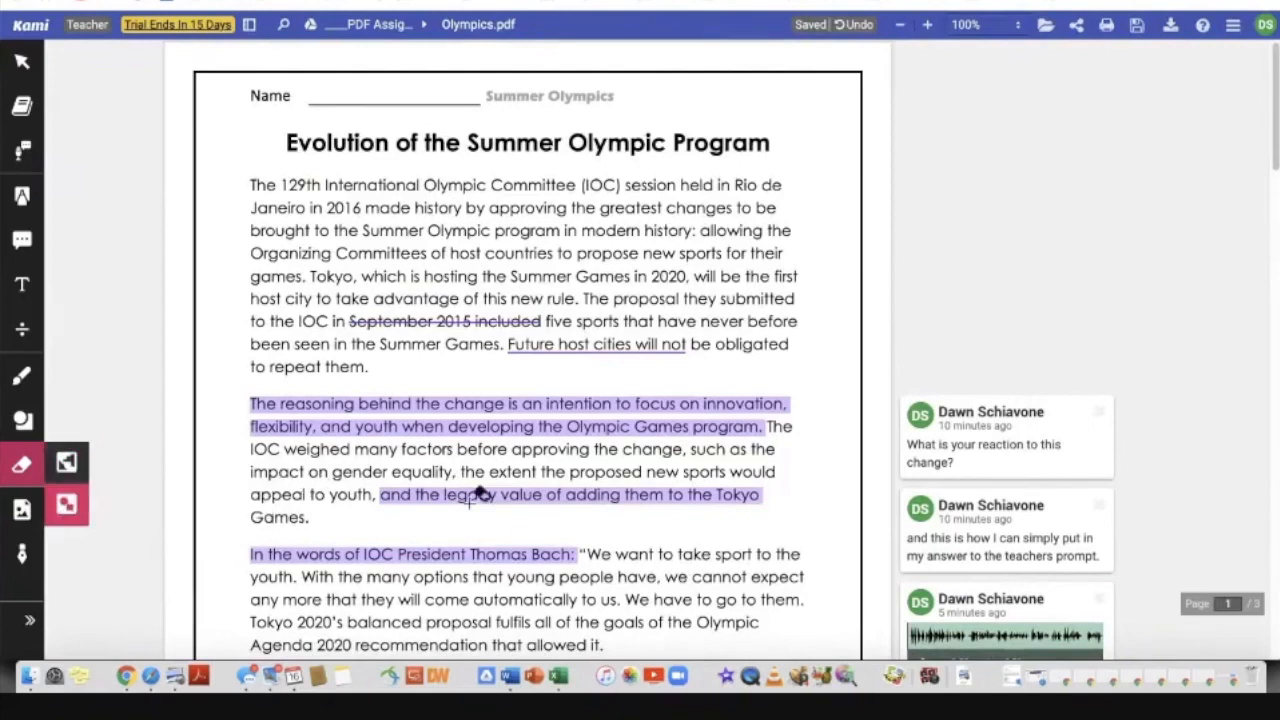
scroll(480, 494, down, 1)
scroll(471, 502, down, 7)
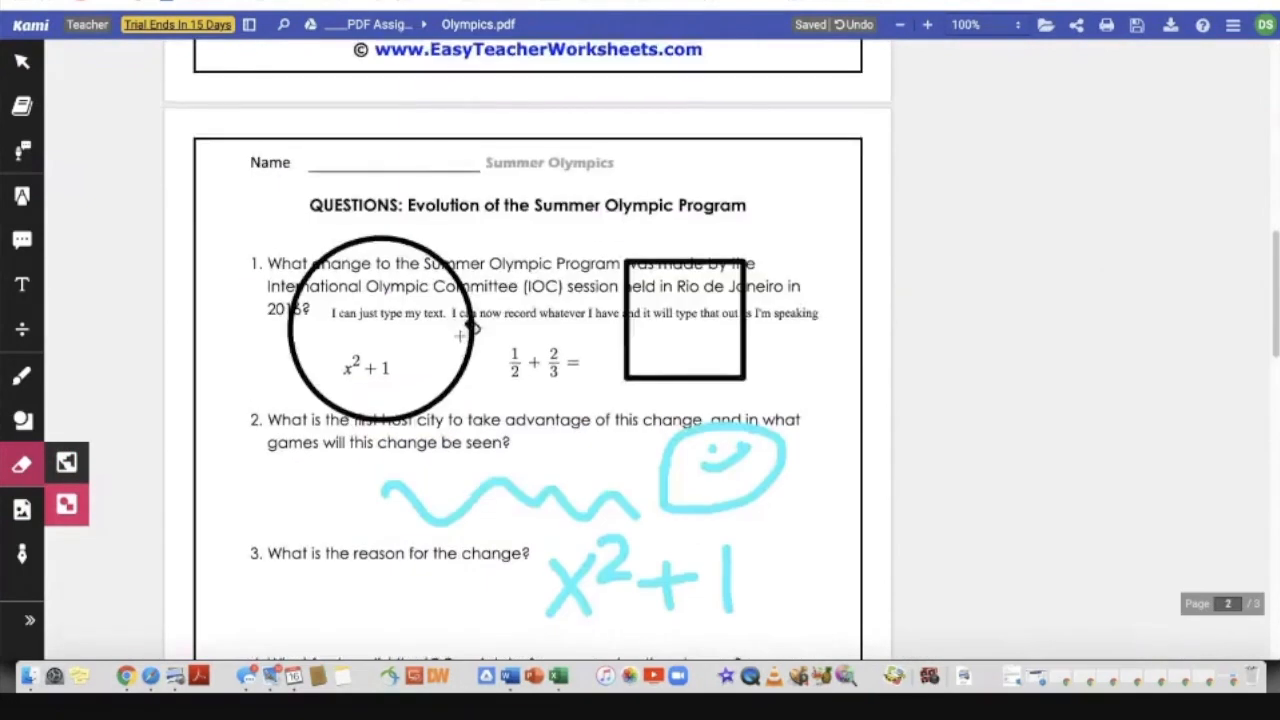
click(472, 332)
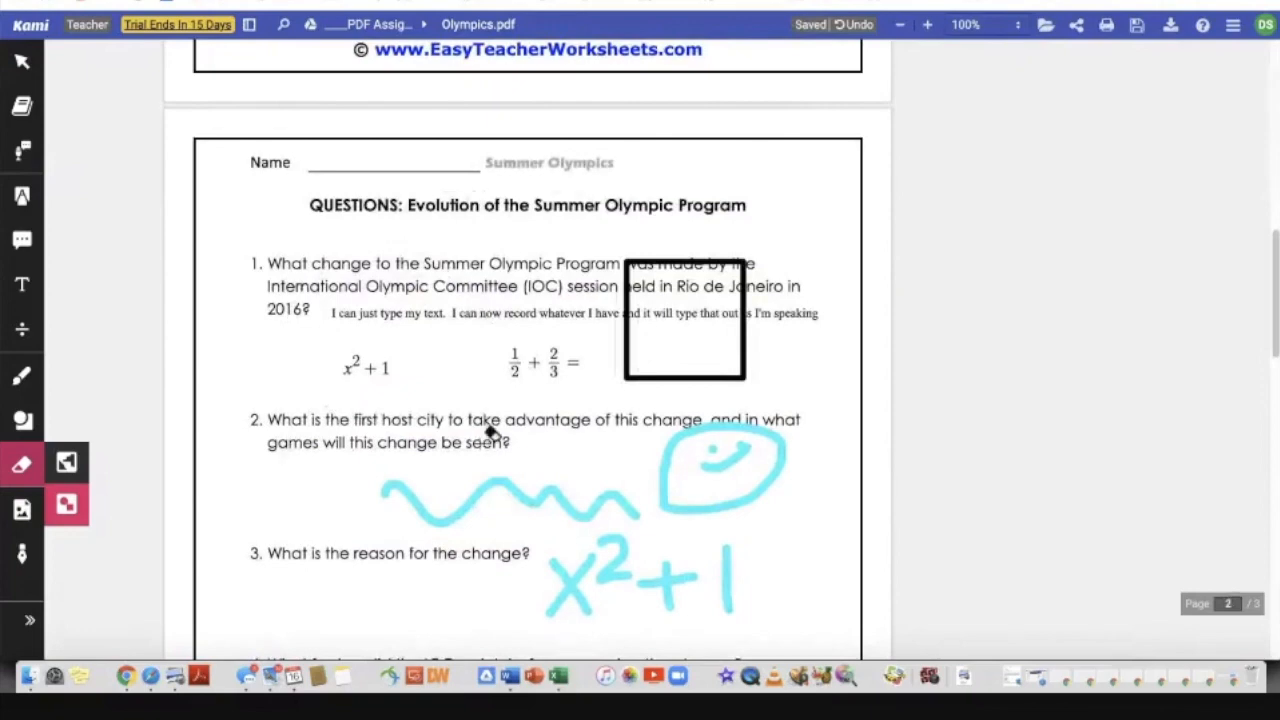
click(476, 492)
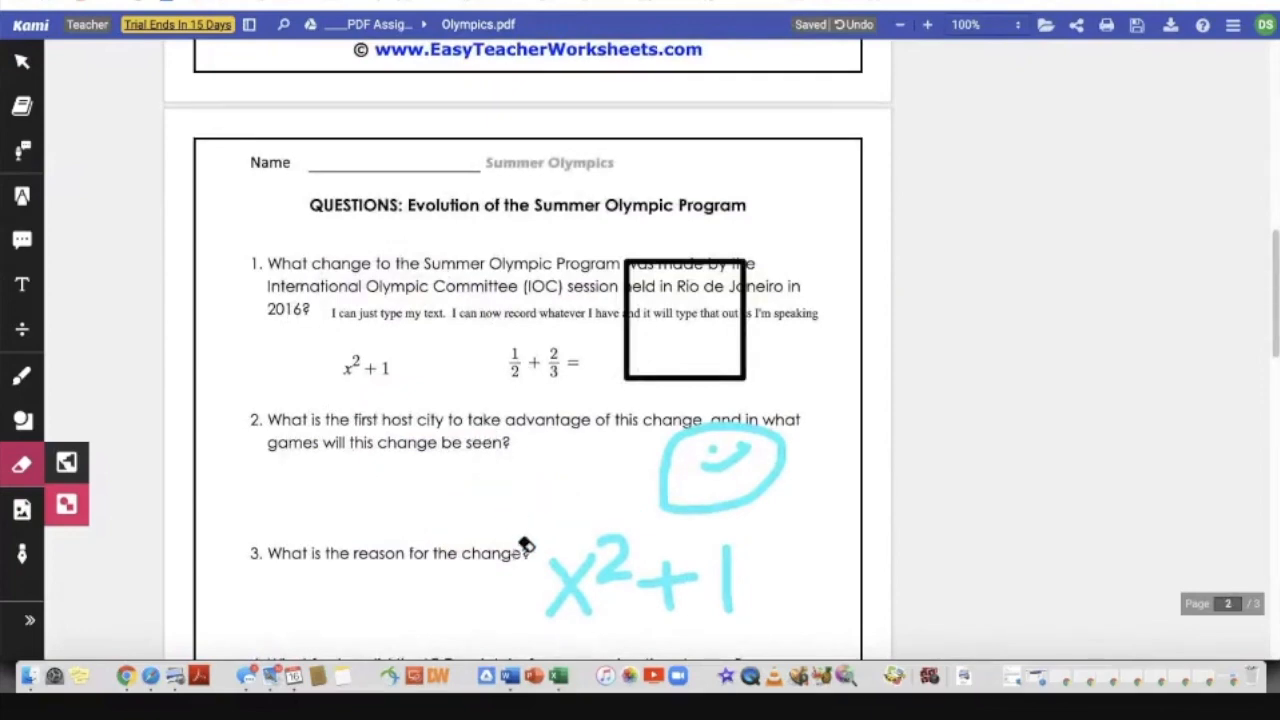
click(682, 501)
click(745, 450)
click(714, 447)
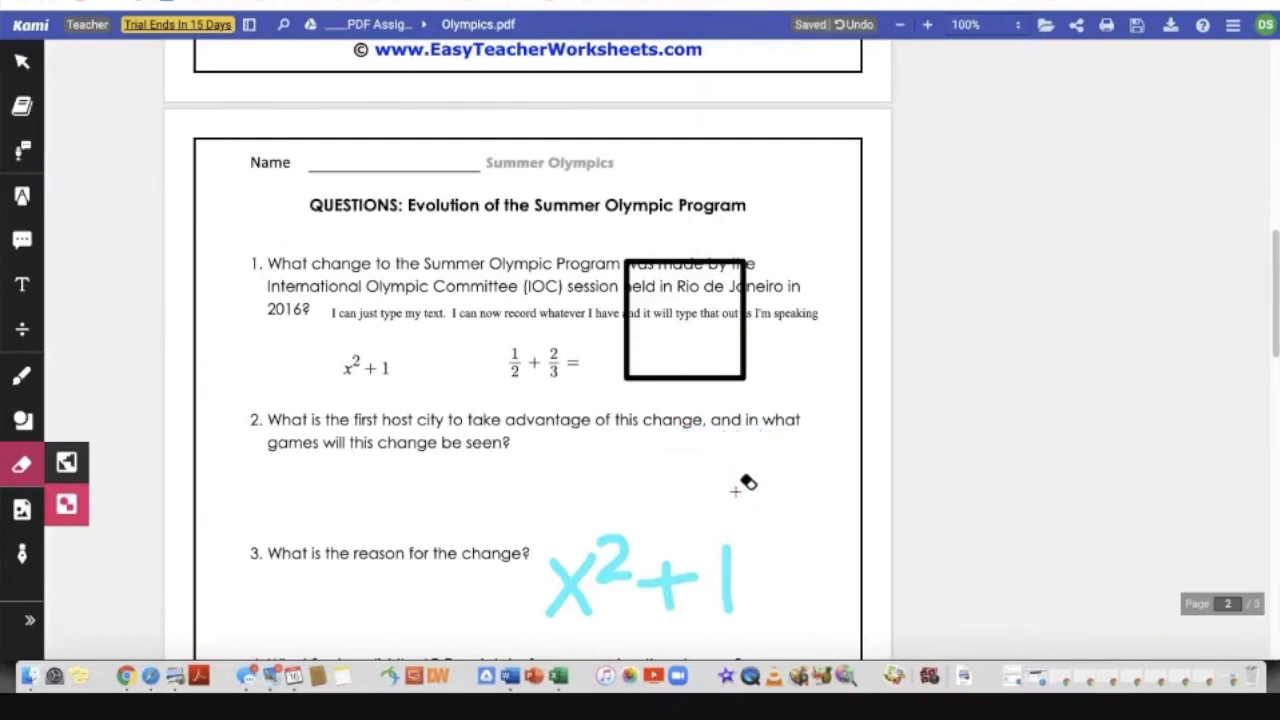
Step: Area-select the typed text line, fraction equation, black square and handwritten x² + 1 on page 2, and delete them together
click(22, 65)
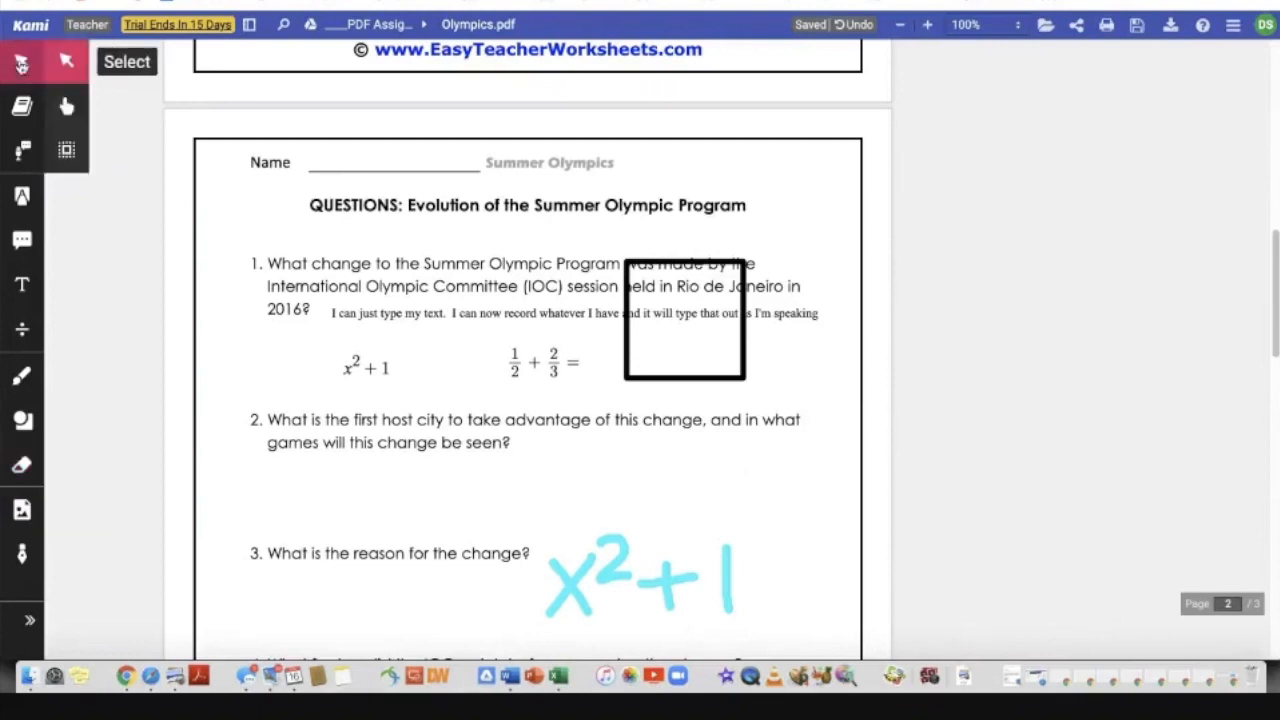
click(67, 152)
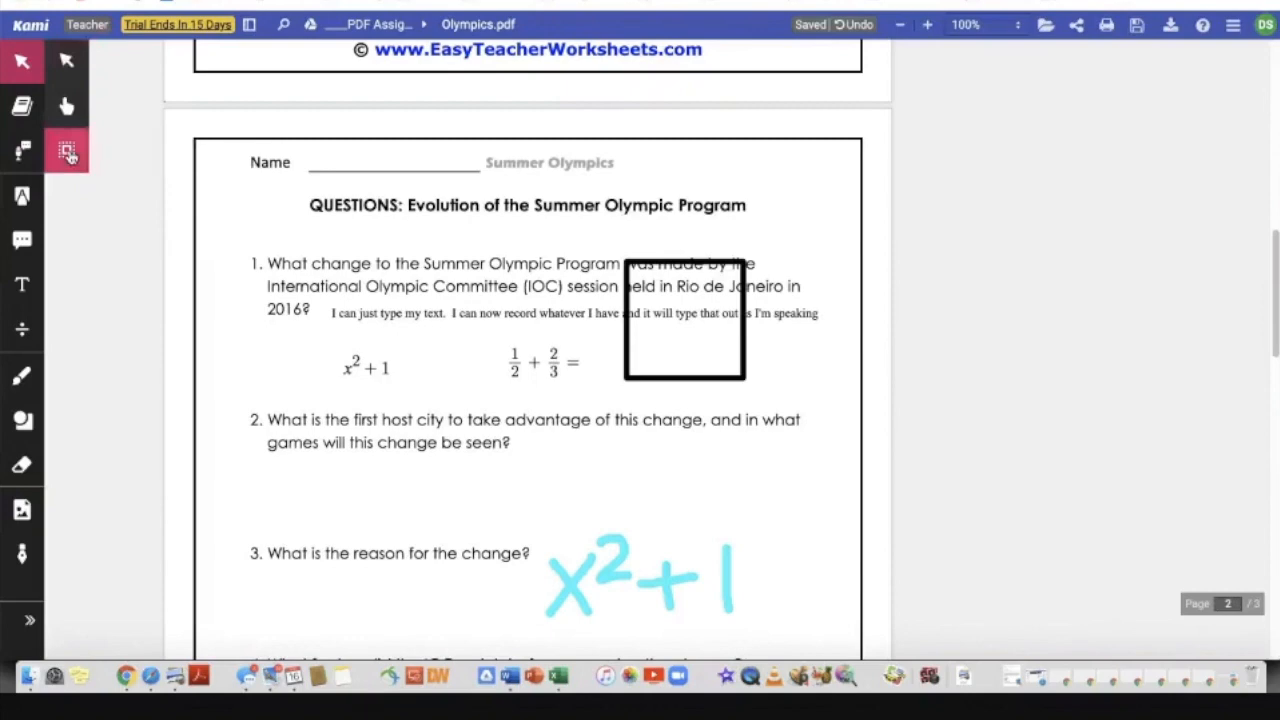
scroll(345, 415, down, 1)
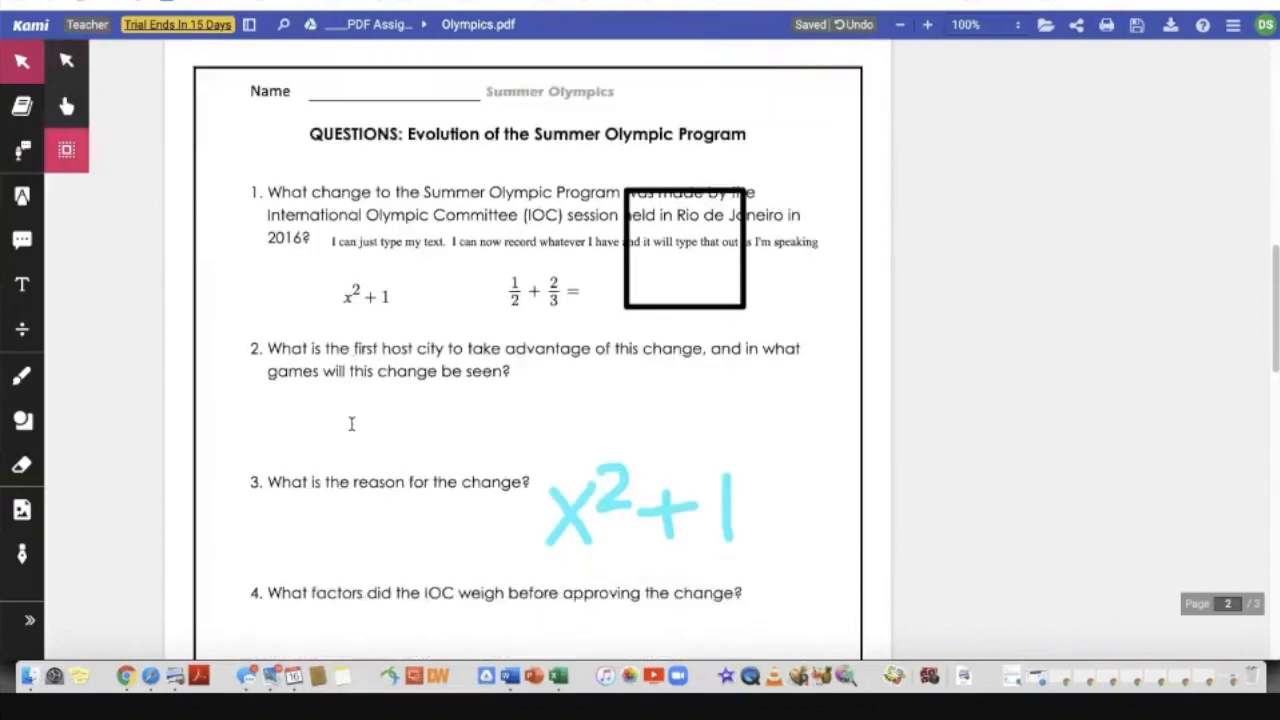
mouse_move(429, 161)
mouse_down()
mouse_move(620, 354)
mouse_move(792, 605)
mouse_move(830, 620)
mouse_up()
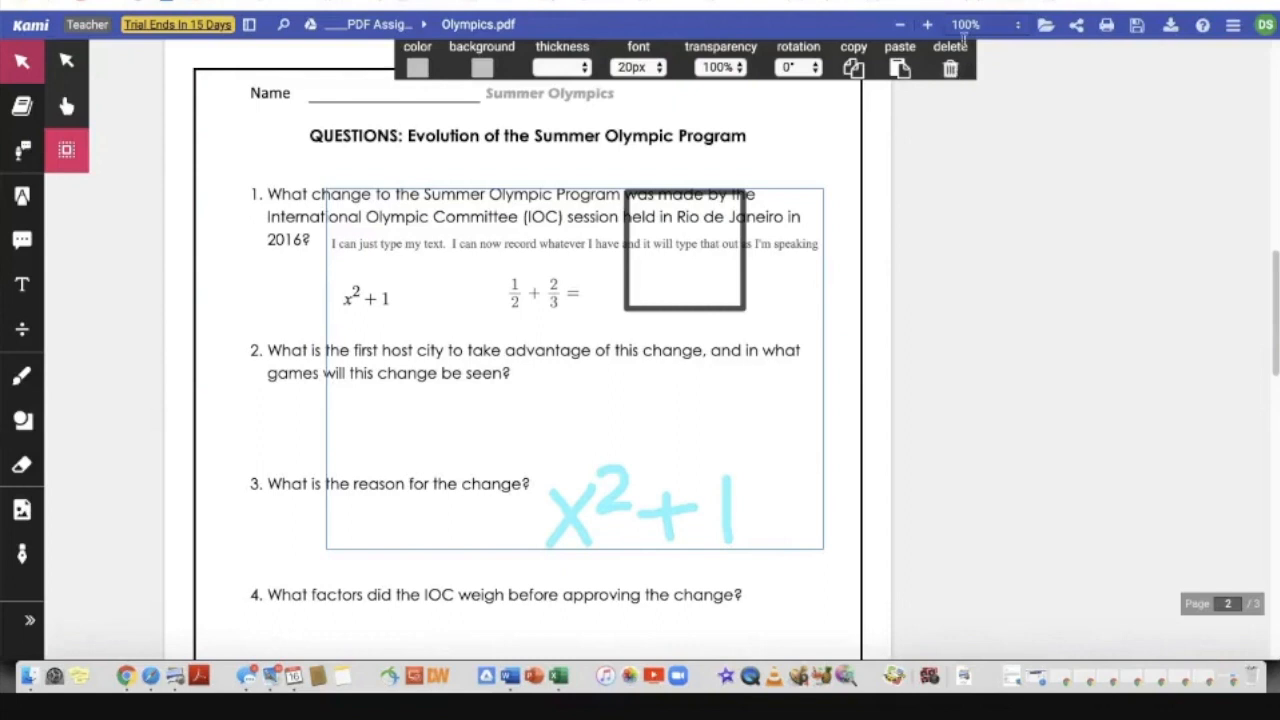
click(951, 69)
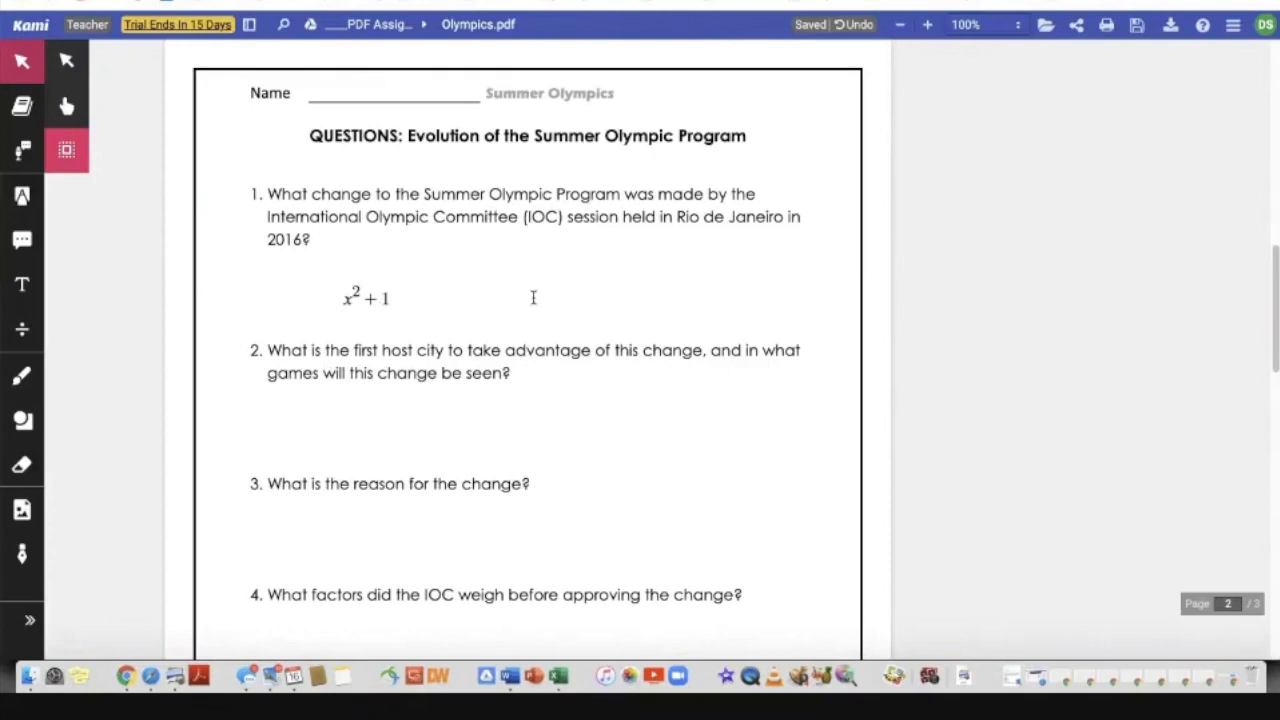
scroll(533, 297, up, 5)
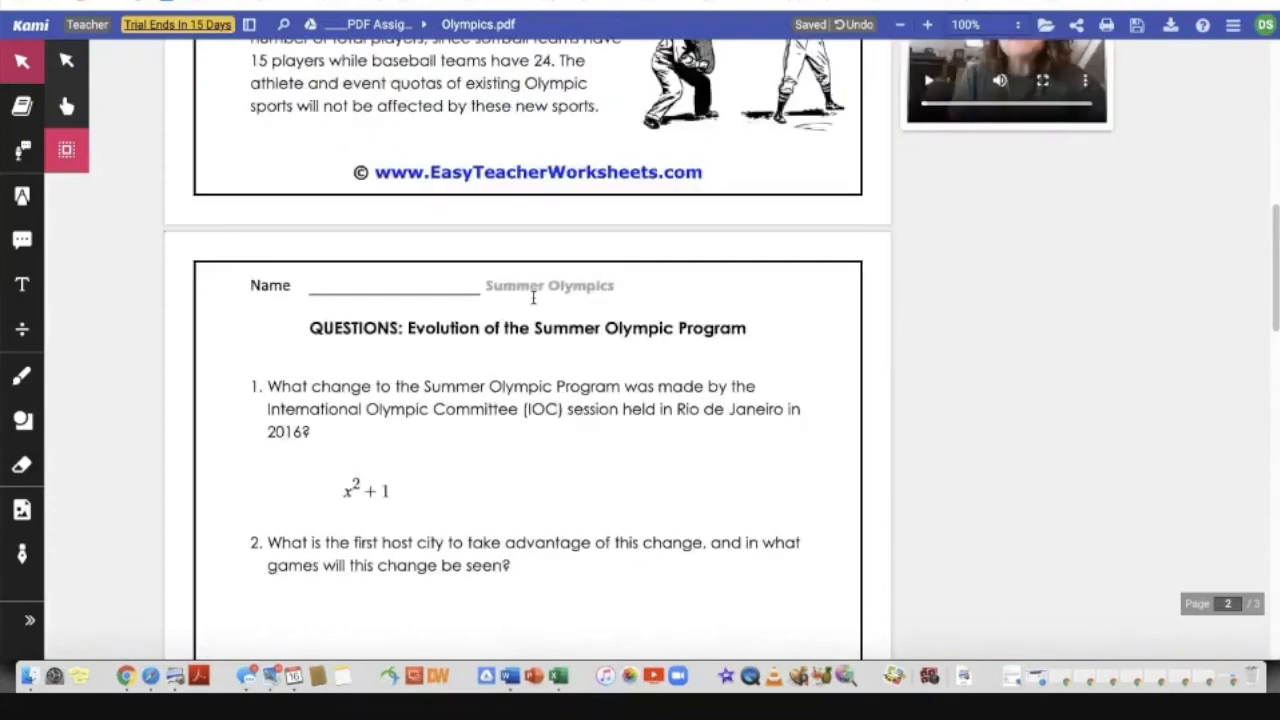
scroll(533, 297, up, 3)
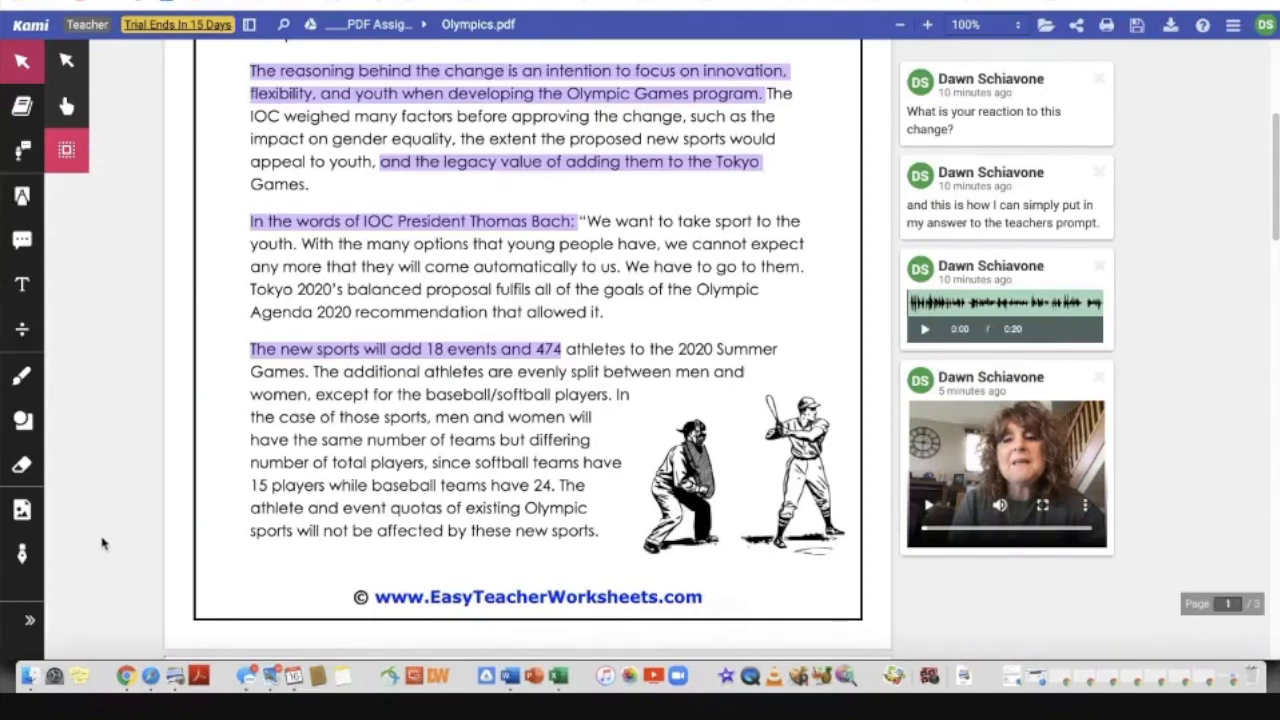
scroll(399, 437, down, 1)
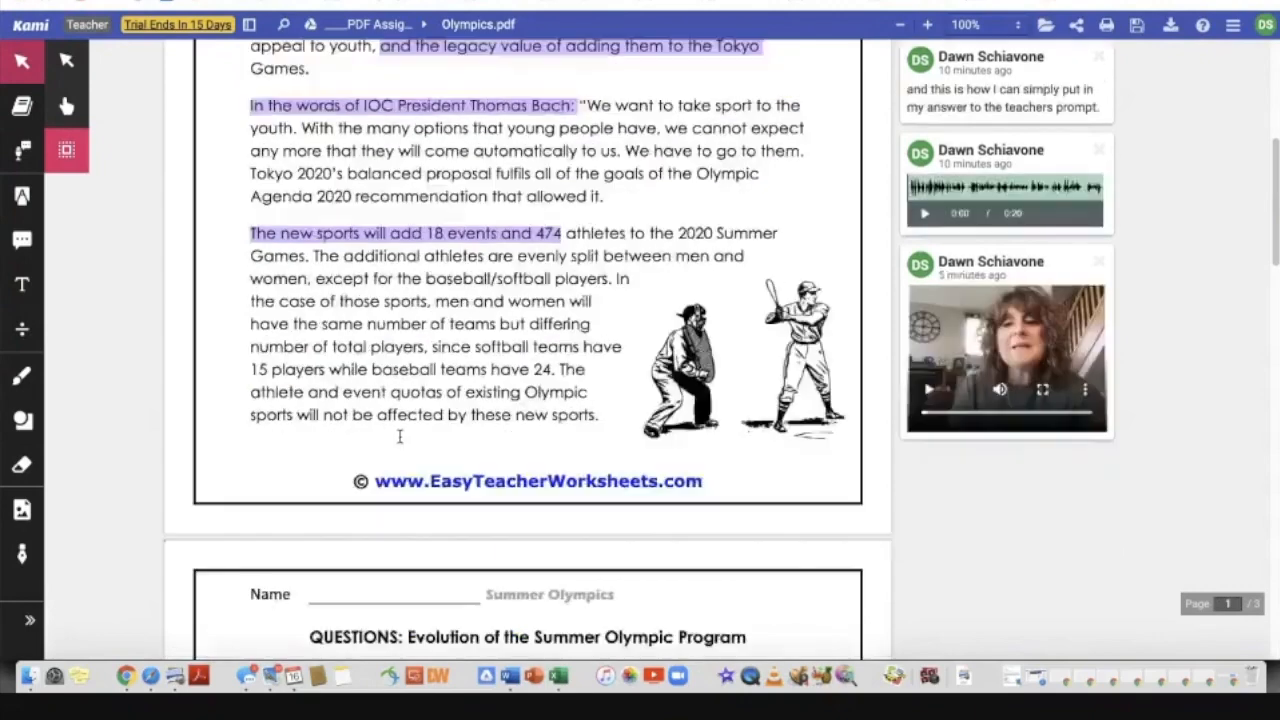
scroll(399, 437, down, 3)
scroll(399, 437, up, 6)
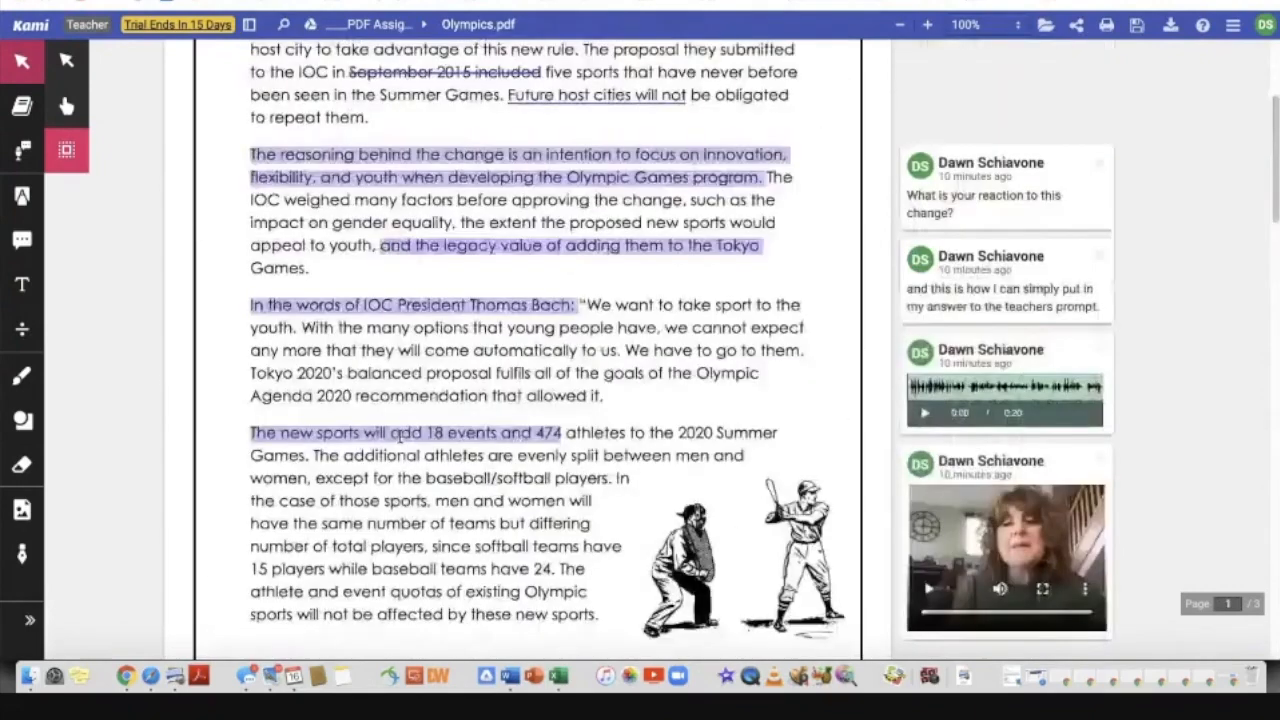